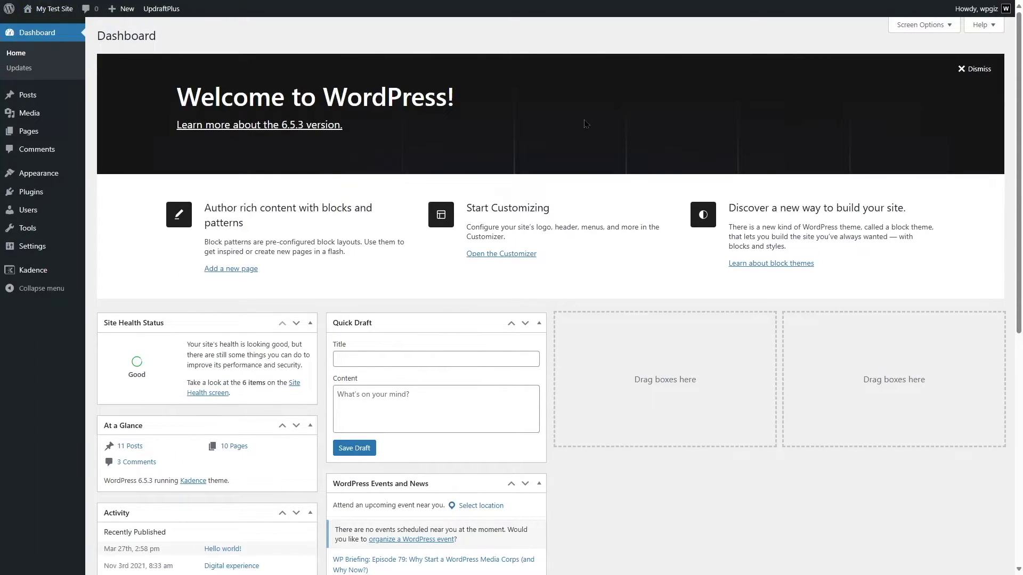
Visit the live site and scroll through its front page, then return to the top.
{"action": "mouse_move", "coordinate": [47, 9]}
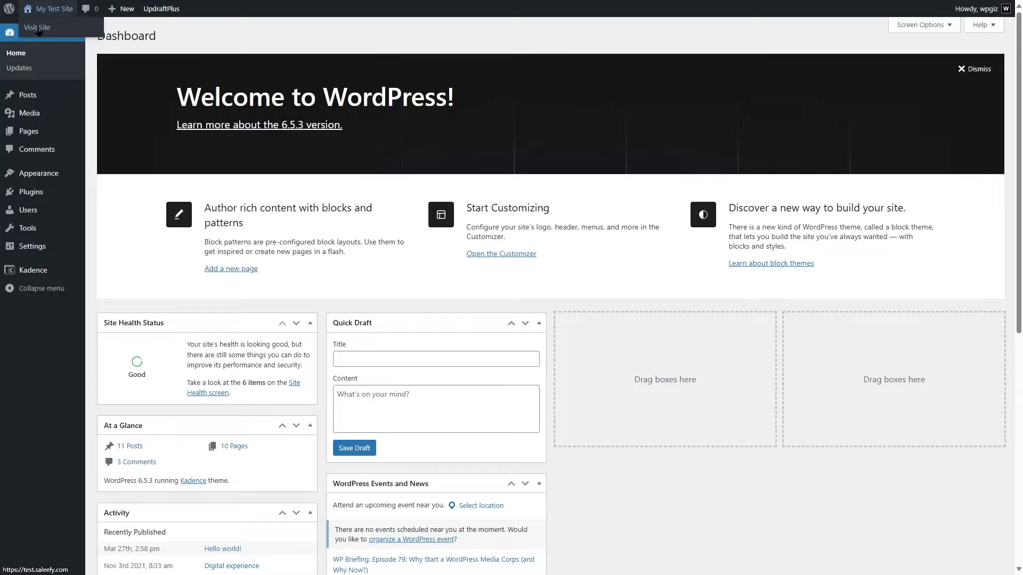
{"action": "left_click", "coordinate": [53, 33]}
{"action": "scroll", "coordinate": [433, 150], "scroll_direction": "down", "scroll_amount": 12}
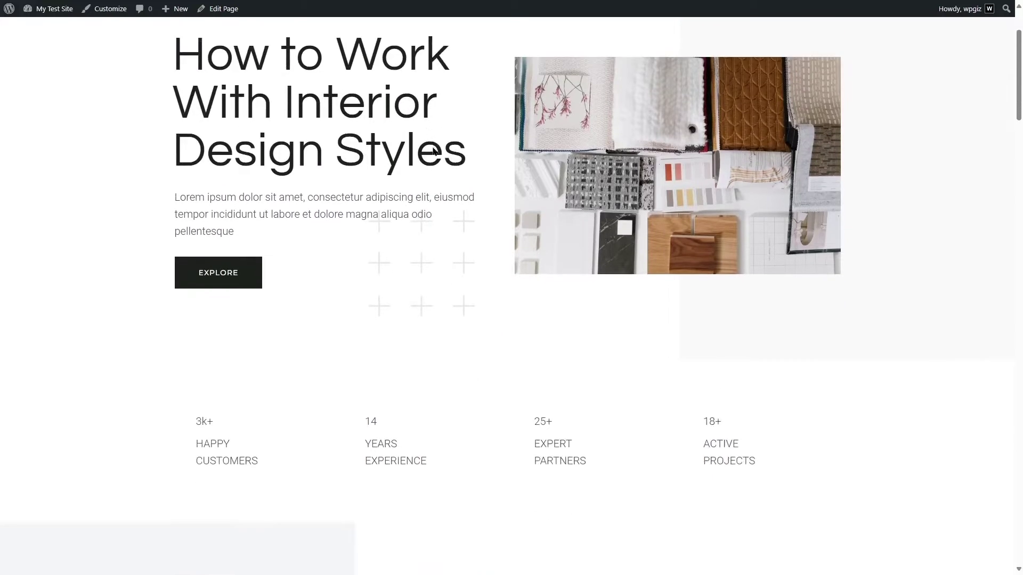
{"action": "scroll", "coordinate": [432, 152], "scroll_direction": "down", "scroll_amount": 12}
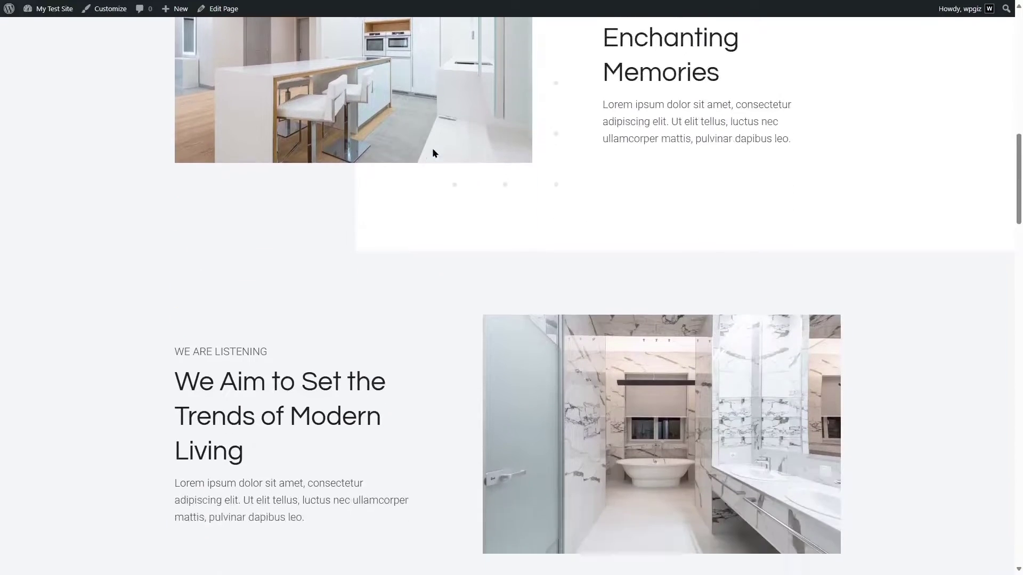
{"action": "scroll", "coordinate": [432, 156], "scroll_direction": "down", "scroll_amount": 15}
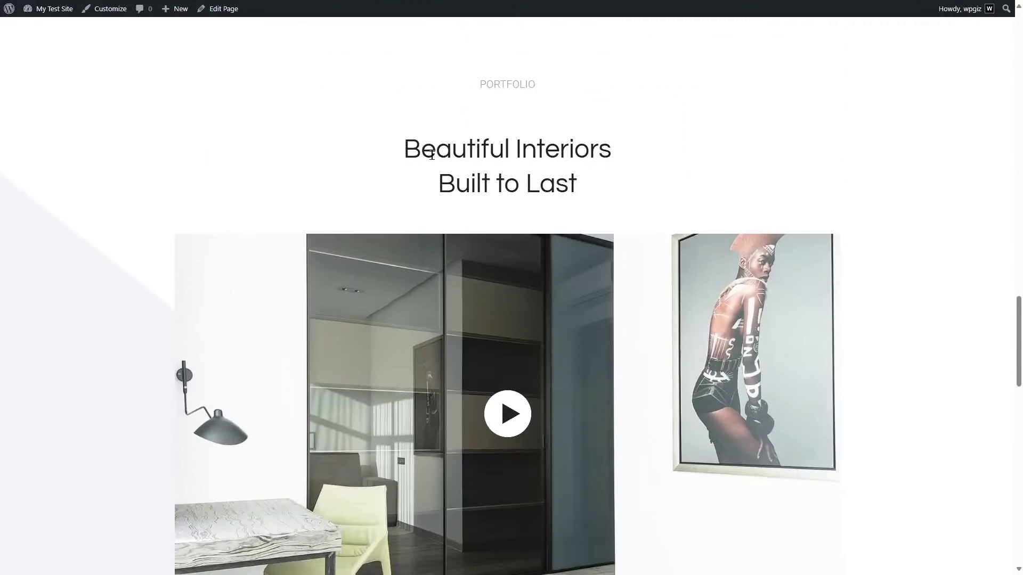
{"action": "scroll", "coordinate": [432, 155], "scroll_direction": "down", "scroll_amount": 8}
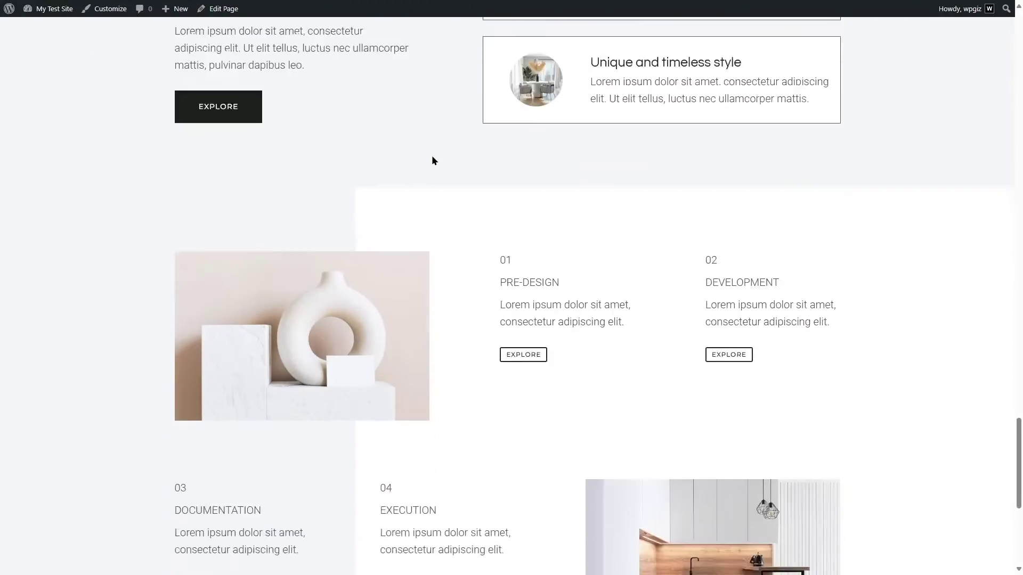
{"action": "key", "text": "Home"}
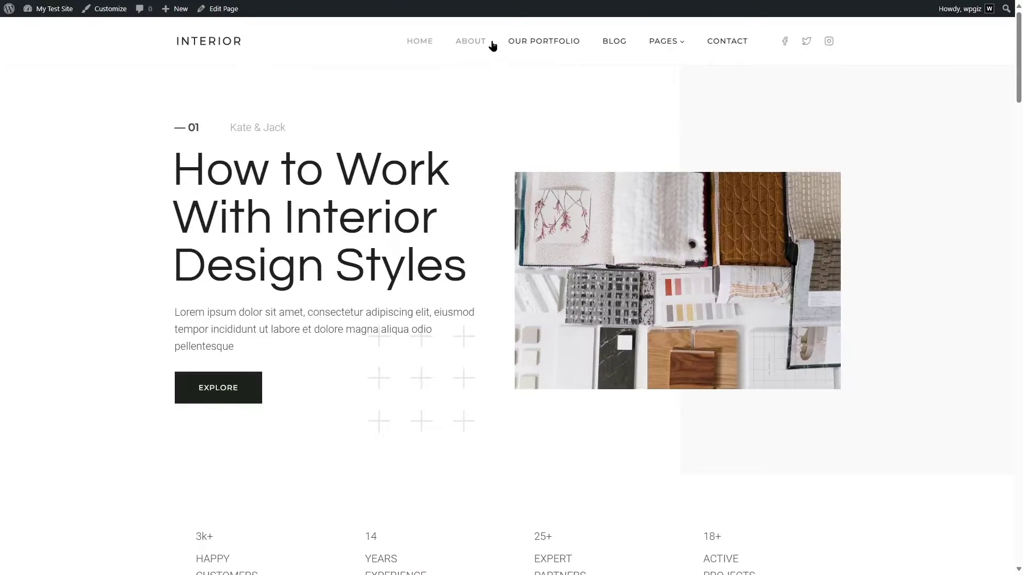
View the About and Blog pages, then go back to the Home page.
{"action": "left_click", "coordinate": [487, 43]}
{"action": "scroll", "coordinate": [1021, 153], "scroll_direction": "down", "scroll_amount": 7}
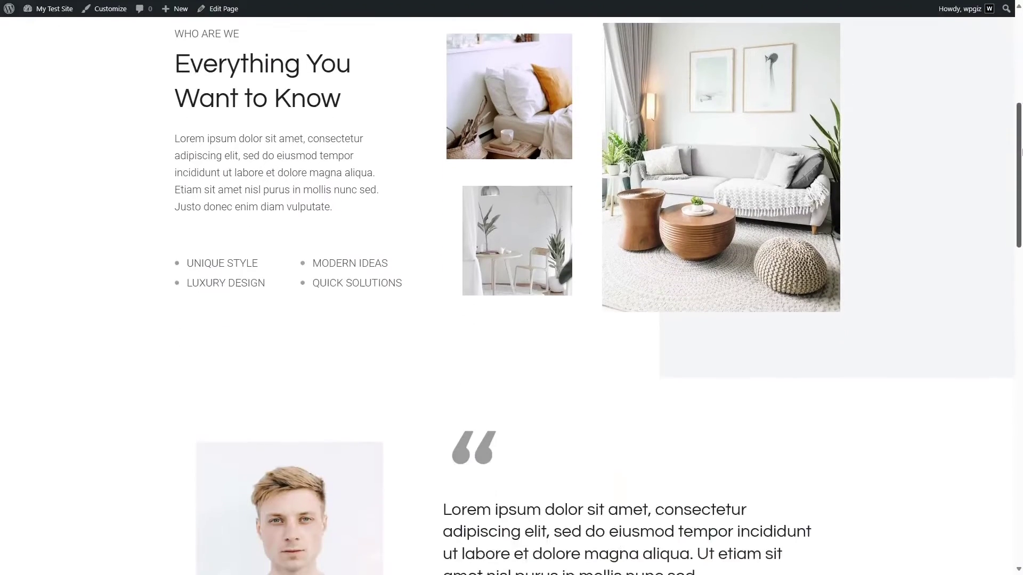
{"action": "scroll", "coordinate": [1021, 152], "scroll_direction": "down", "scroll_amount": 15}
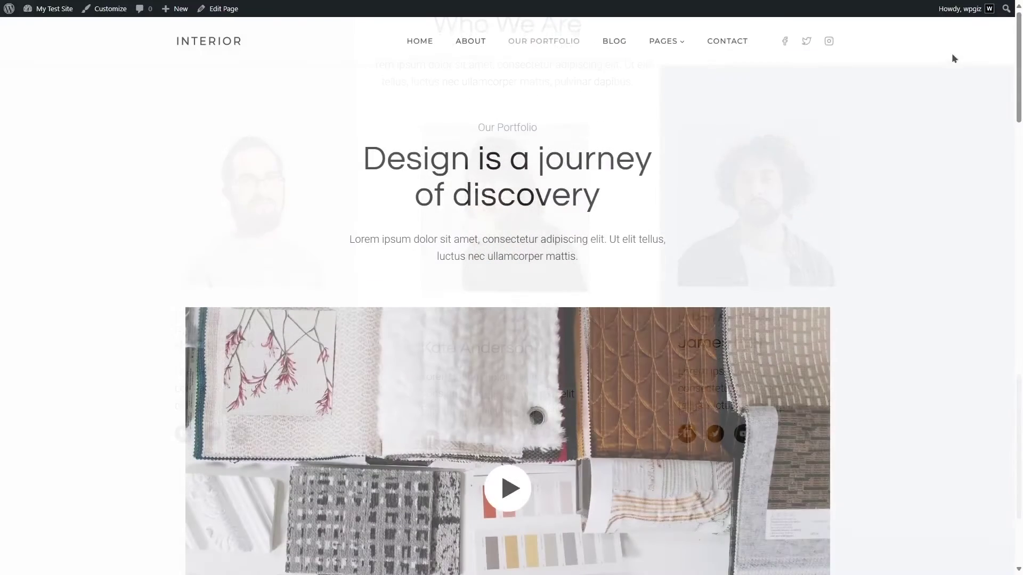
{"action": "left_click", "coordinate": [614, 41]}
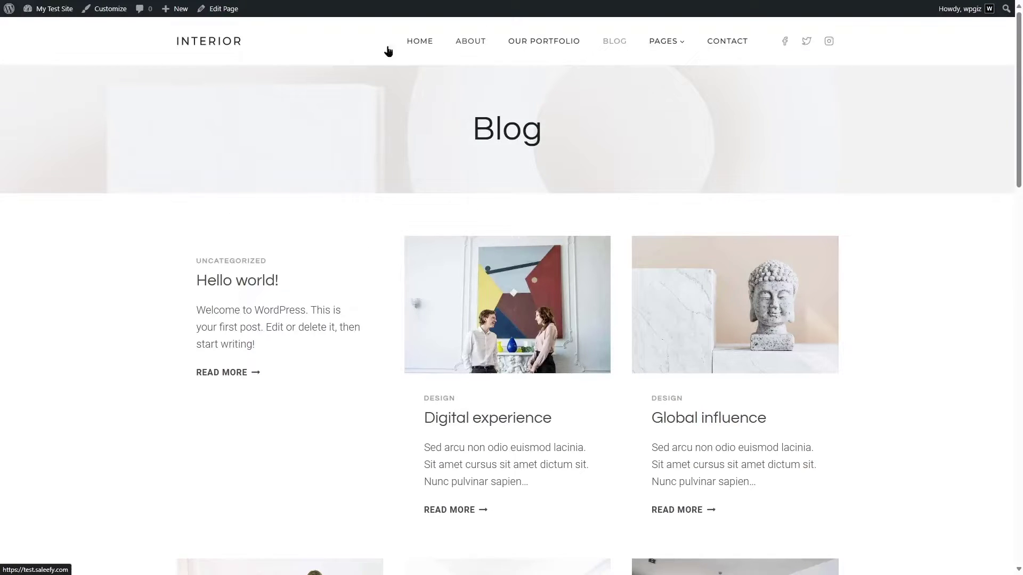
{"action": "left_click", "coordinate": [436, 51]}
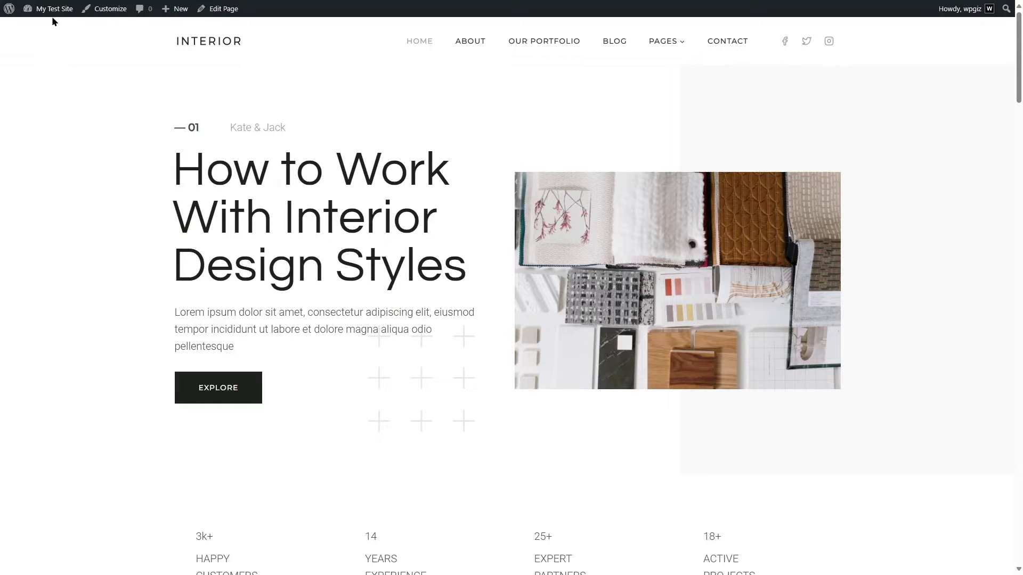
Return to the admin Dashboard and go to the Add New Plugin page.
{"action": "mouse_move", "coordinate": [53, 9]}
{"action": "left_click", "coordinate": [50, 31]}
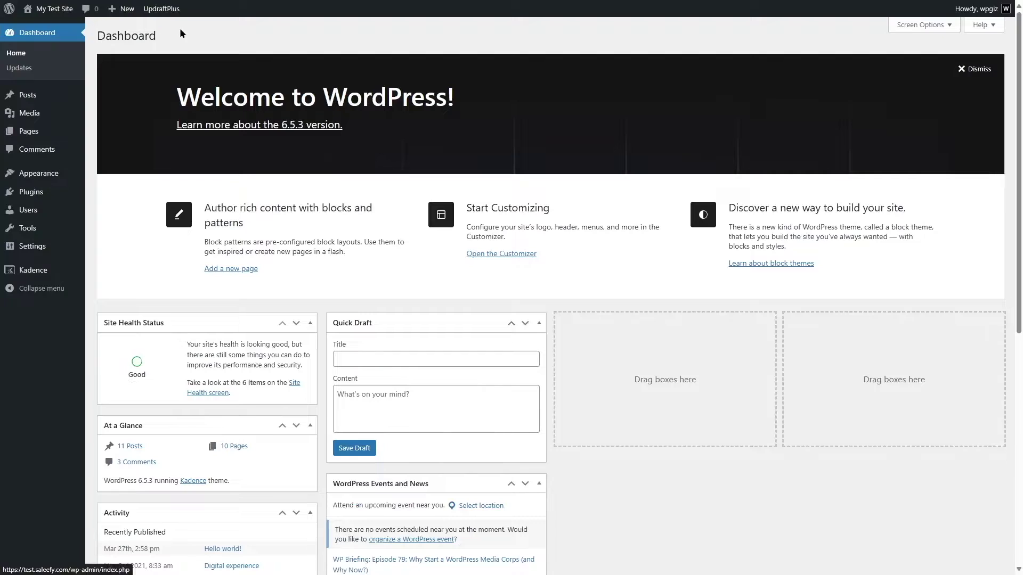
{"action": "mouse_move", "coordinate": [34, 195]}
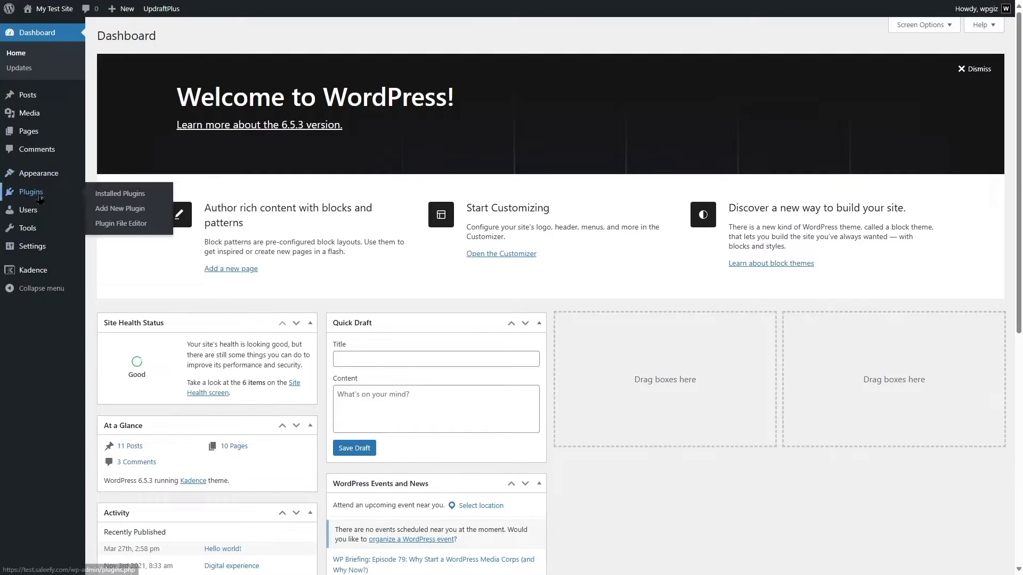
{"action": "left_click", "coordinate": [122, 210]}
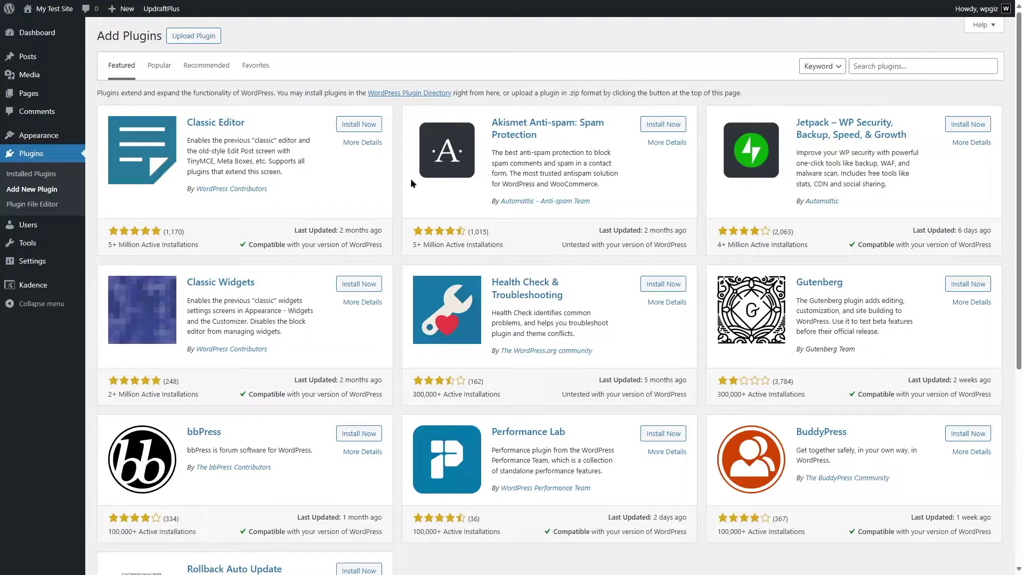
Search the directory for 'WPvivid backup' and install Migration, Backup, Staging – WPvivid.
{"action": "left_click", "coordinate": [873, 68]}
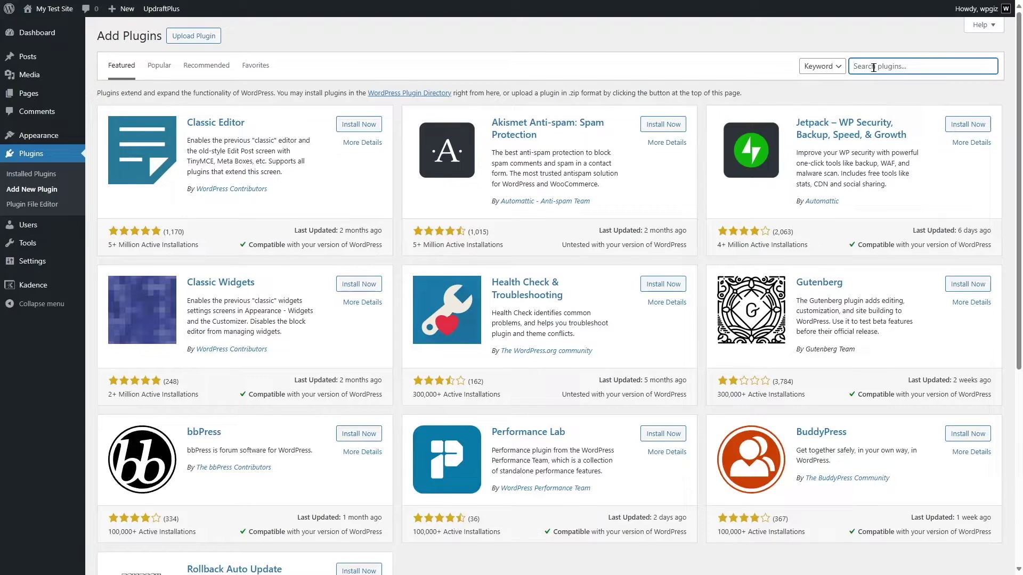
{"action": "type", "text": "WPvivid backup"}
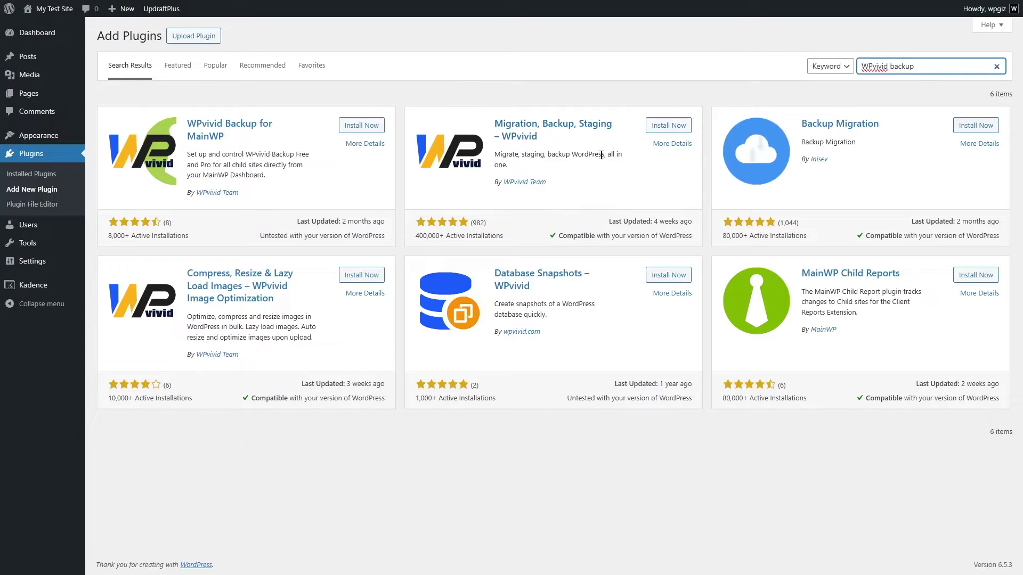
{"action": "left_click", "coordinate": [668, 128]}
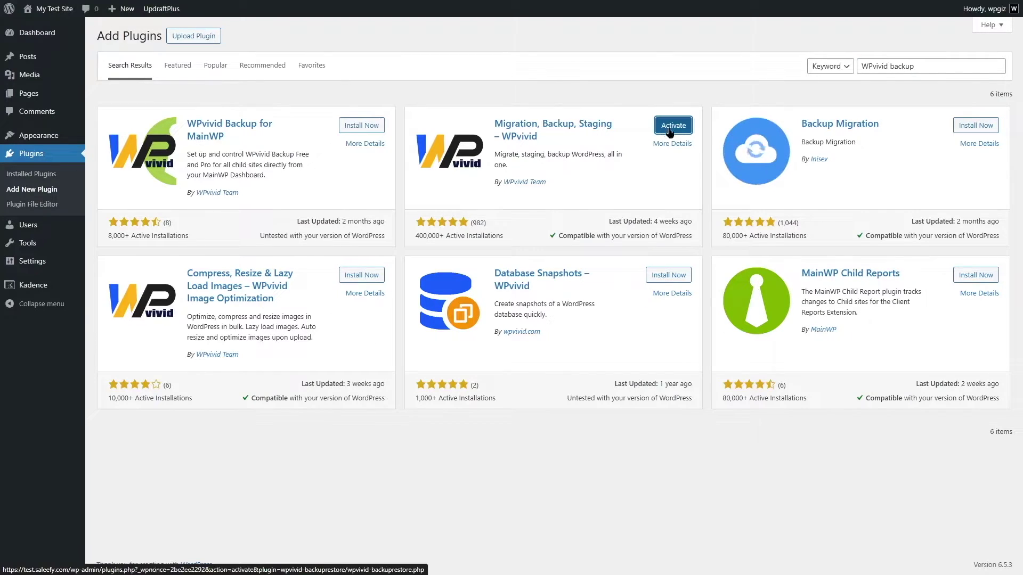
Activate the WPvivid plugin and reload the page so it takes effect.
{"action": "left_click", "coordinate": [672, 126]}
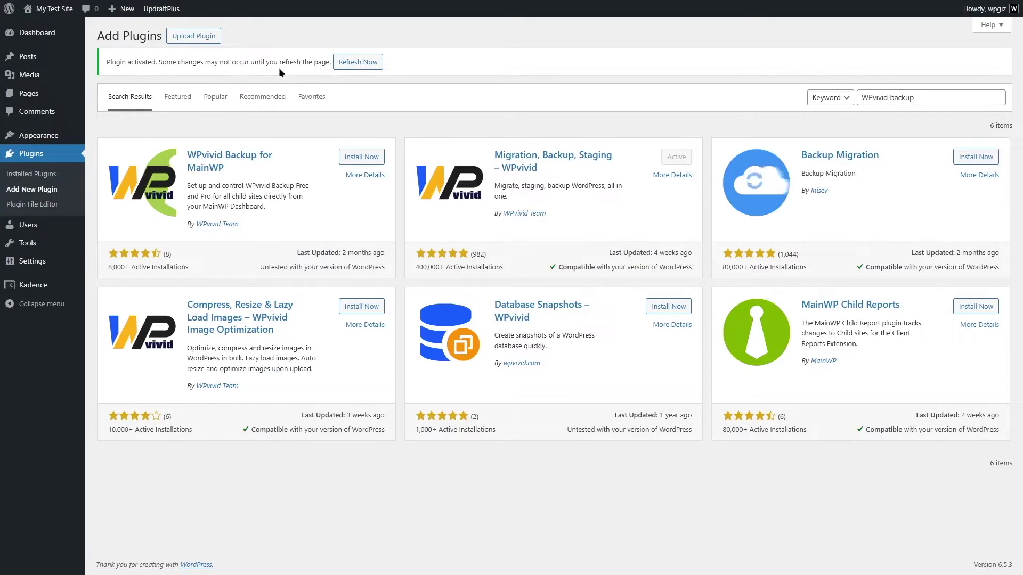
{"action": "left_click", "coordinate": [352, 63]}
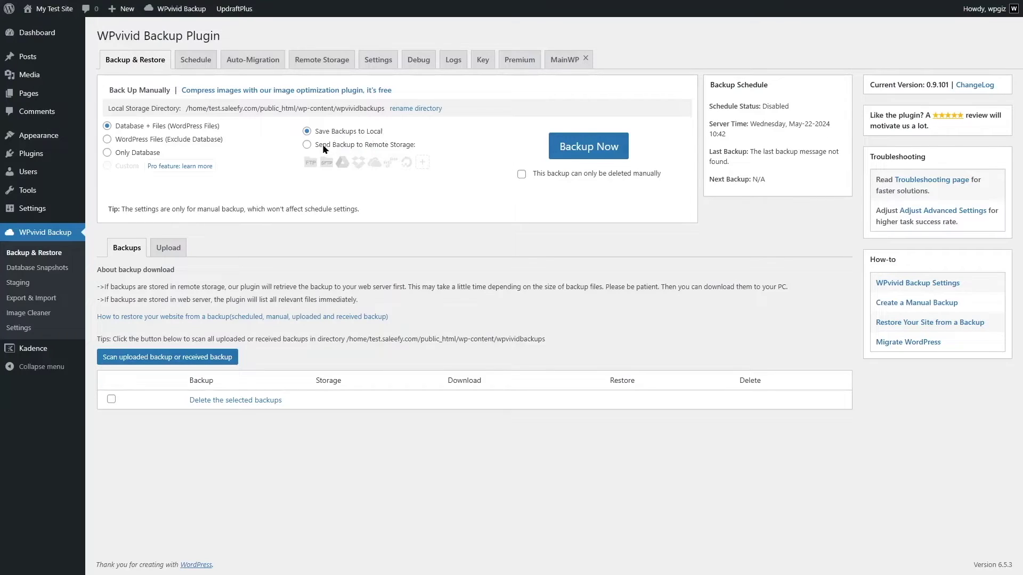
Keep backups saved locally and start a manual backup of the database and files.
{"action": "left_click", "coordinate": [308, 145]}
{"action": "key", "text": "Up"}
{"action": "left_click", "coordinate": [580, 155]}
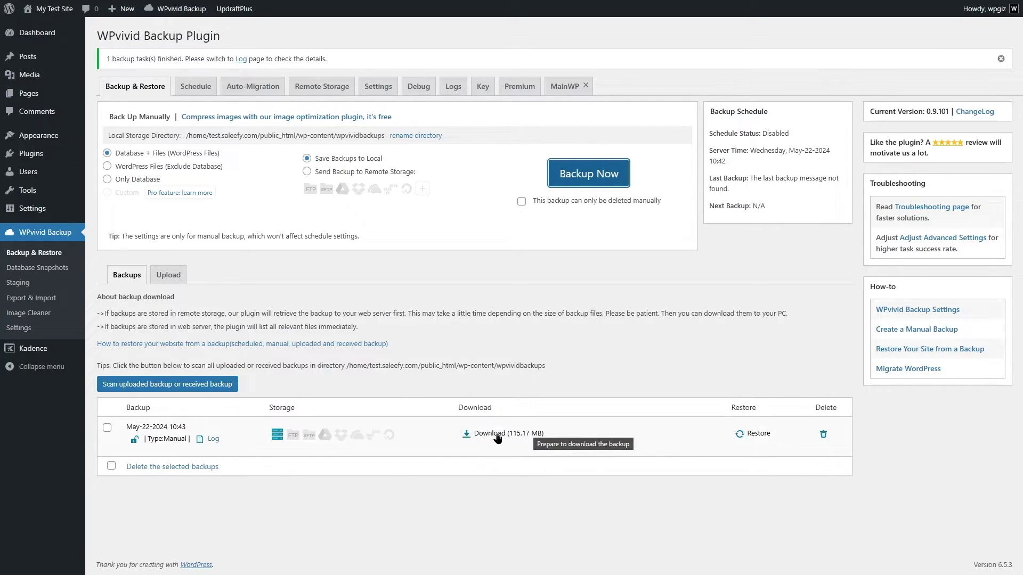
Prepare the 115.17 MB backup zip for download, then log out of the WordPress admin.
{"action": "left_click", "coordinate": [493, 435]}
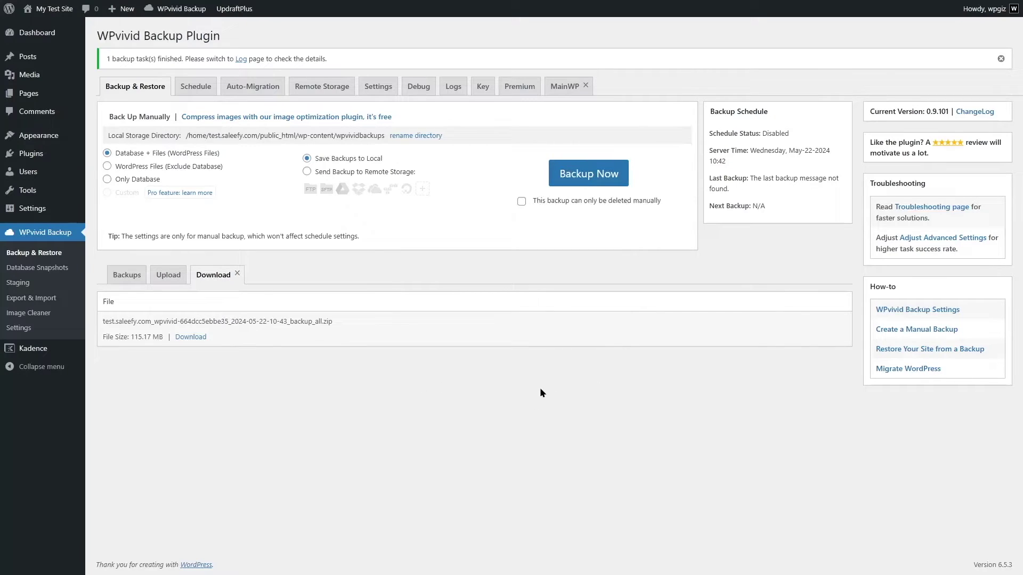
{"action": "mouse_move", "coordinate": [1002, 8]}
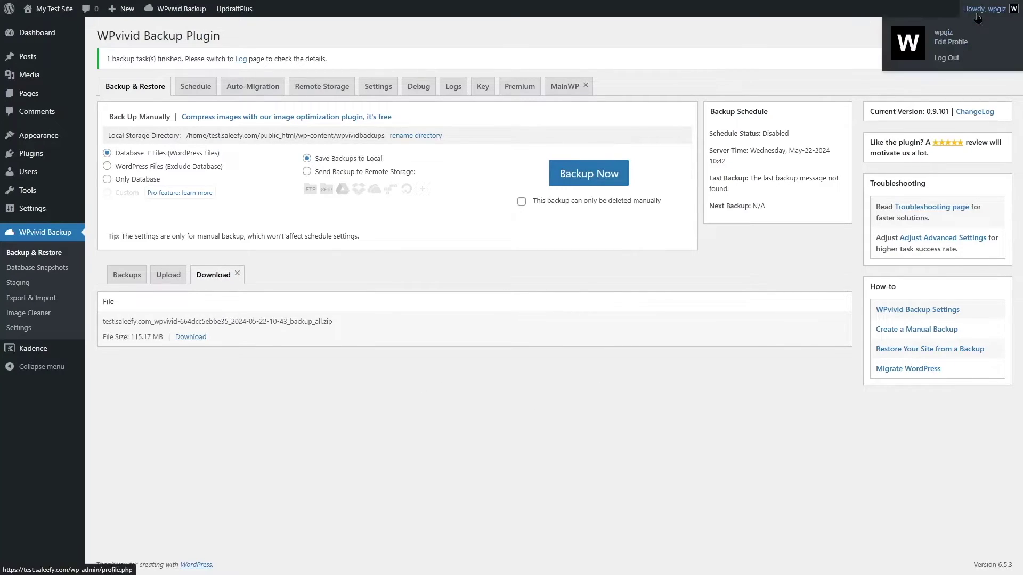
{"action": "left_click", "coordinate": [951, 62]}
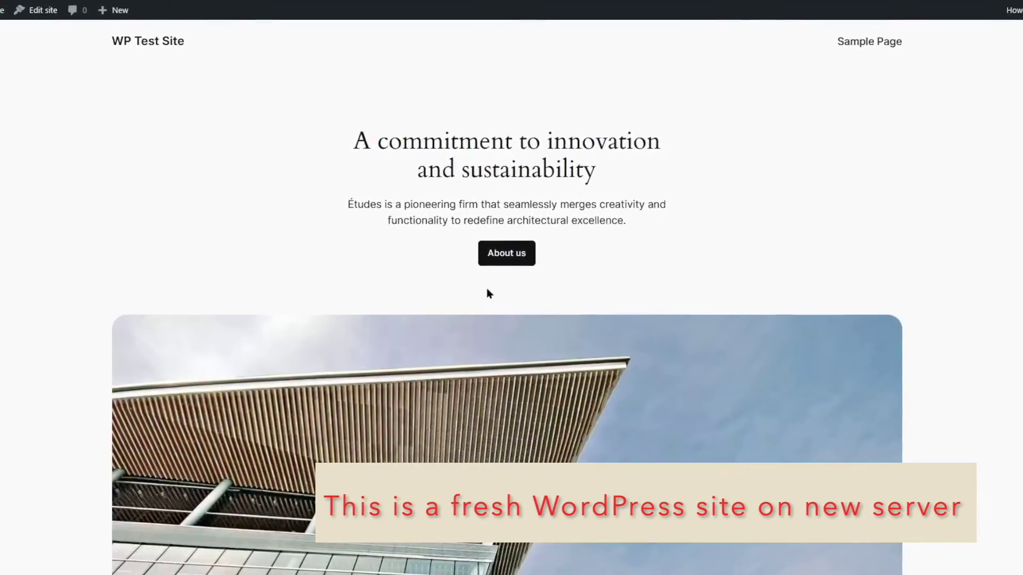
Scroll through WP Test Site's default homepage, then open its admin Dashboard.
{"action": "scroll", "coordinate": [487, 289], "scroll_direction": "down", "scroll_amount": 10}
{"action": "scroll", "coordinate": [489, 290], "scroll_direction": "down", "scroll_amount": 5}
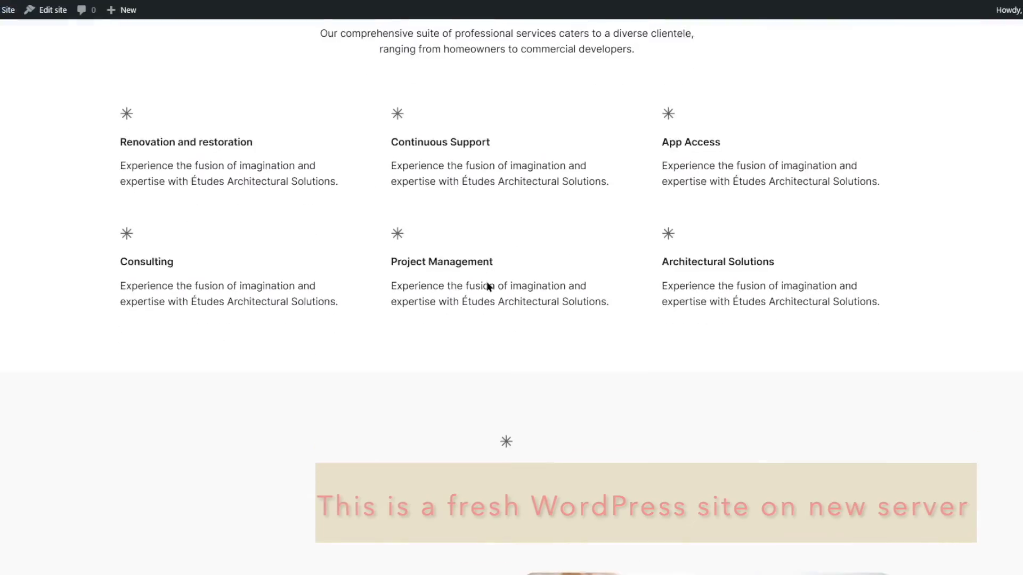
{"action": "scroll", "coordinate": [486, 278], "scroll_direction": "up", "scroll_amount": 15}
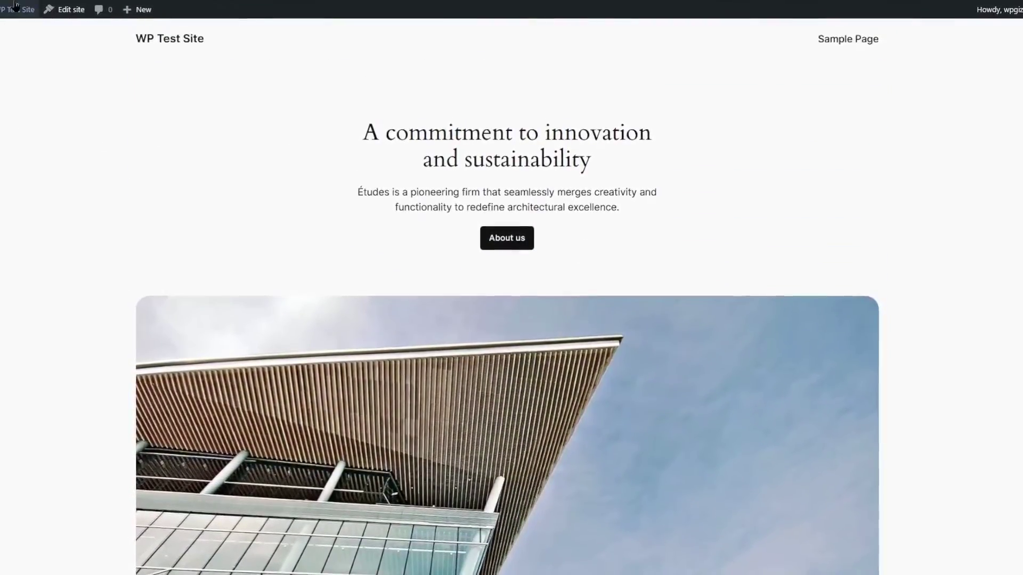
{"action": "left_click", "coordinate": [11, 8]}
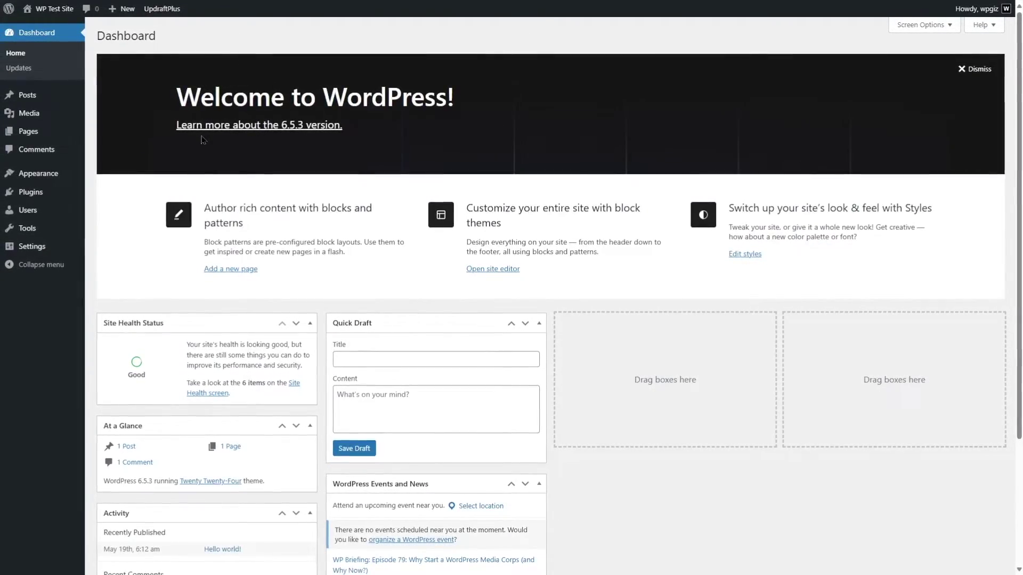
Search plugins for 'WPvivid backup', then install and activate Migration, Backup, Staging – WPvivid.
{"action": "mouse_move", "coordinate": [31, 192]}
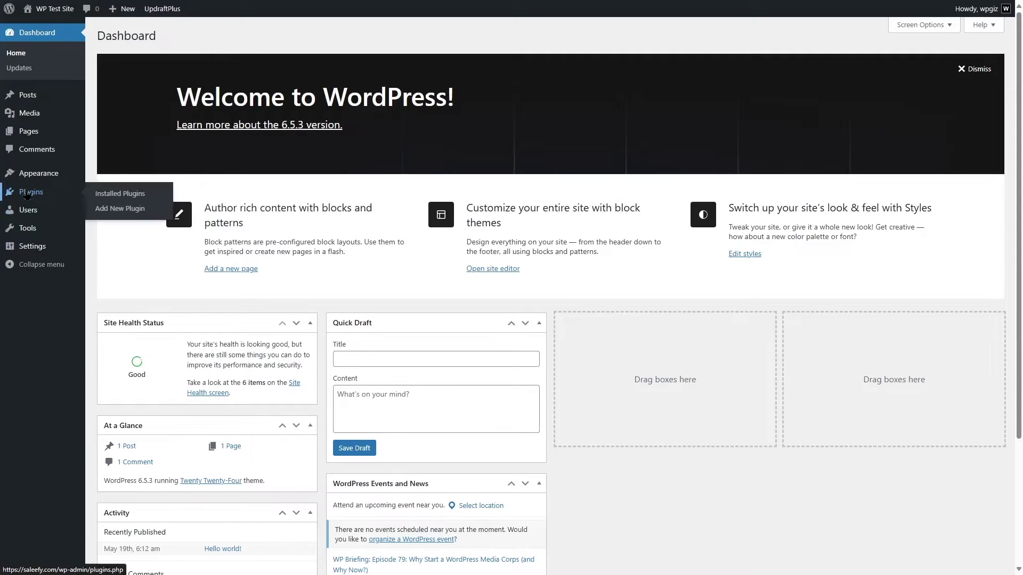
{"action": "left_click", "coordinate": [117, 209]}
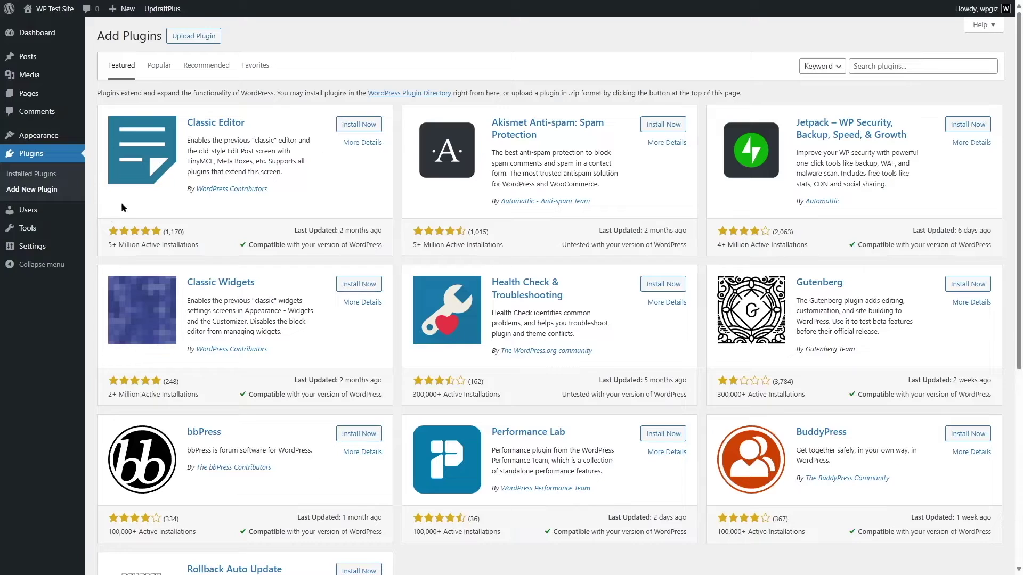
{"action": "left_click", "coordinate": [878, 65]}
{"action": "type", "text": "WPvivid backup"}
{"action": "key", "text": "Return"}
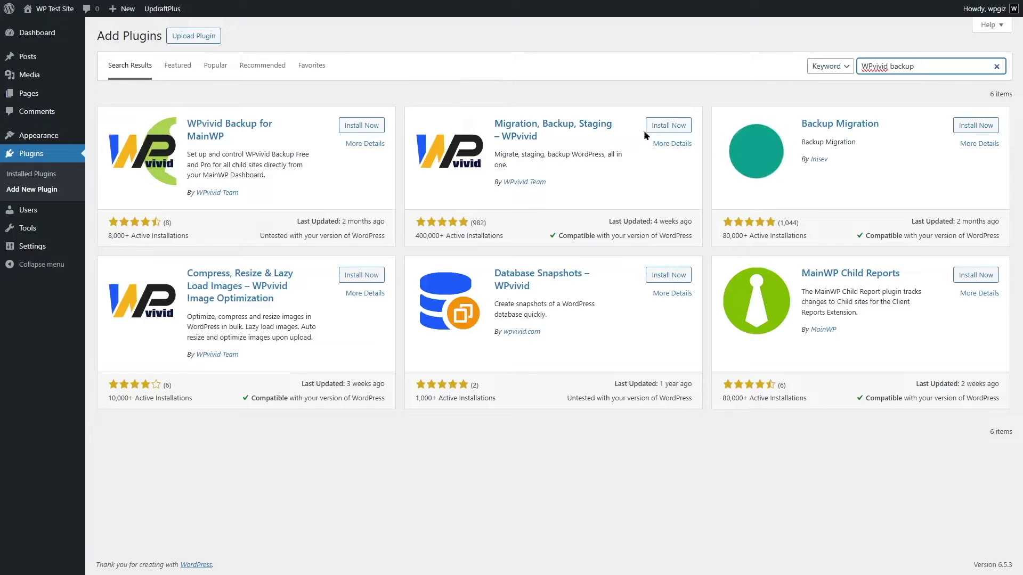
{"action": "left_click", "coordinate": [668, 127]}
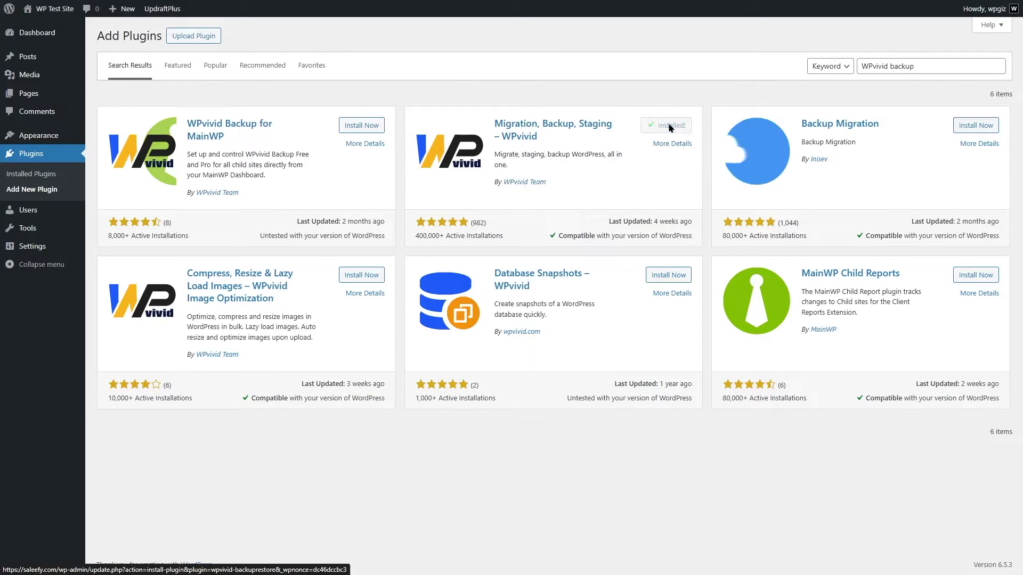
{"action": "left_click", "coordinate": [668, 125]}
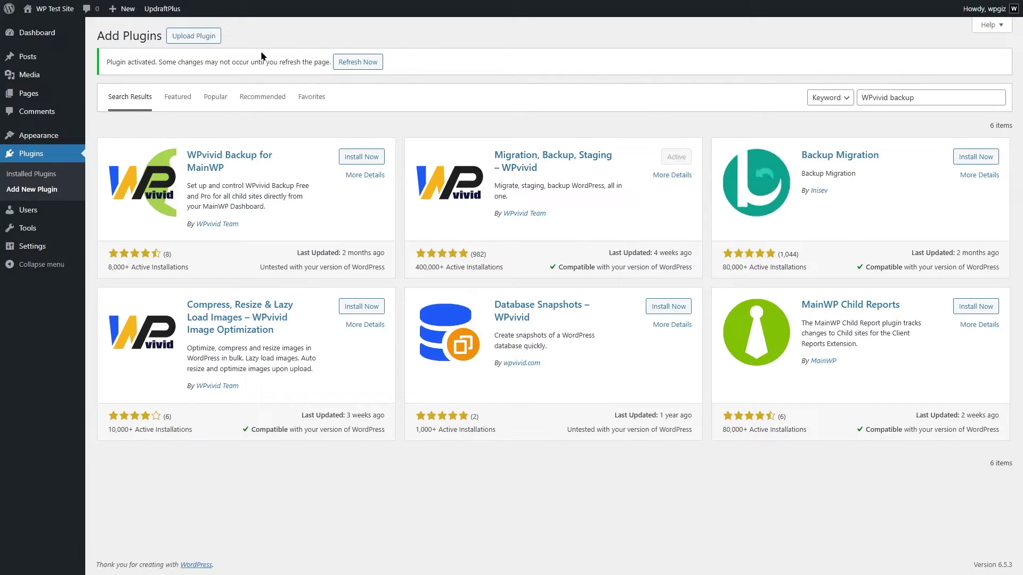
Upload the backup zip through WPvivid's Upload tab and acknowledge the completed upload.
{"action": "left_click", "coordinate": [362, 64]}
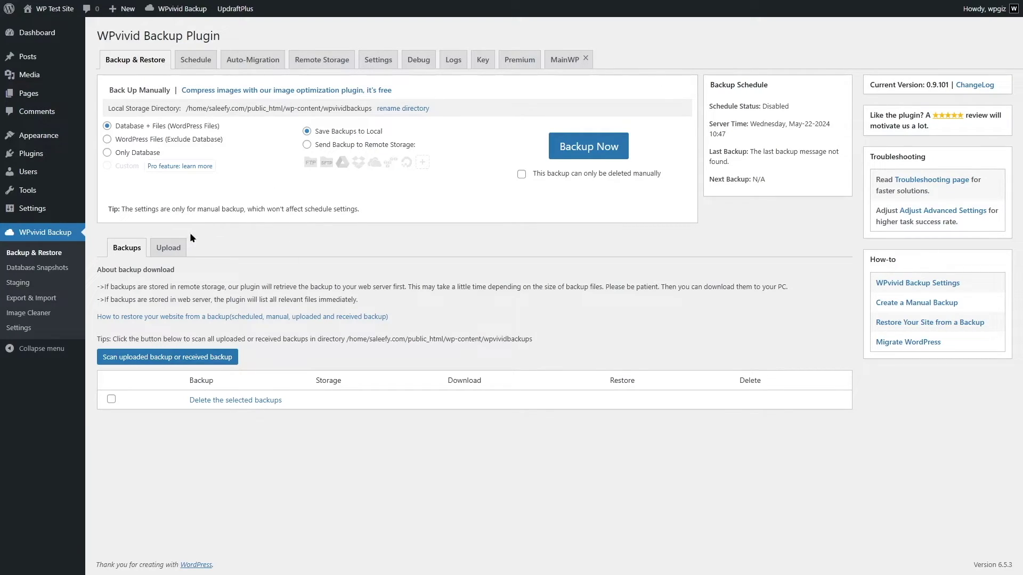
{"action": "left_click", "coordinate": [164, 253]}
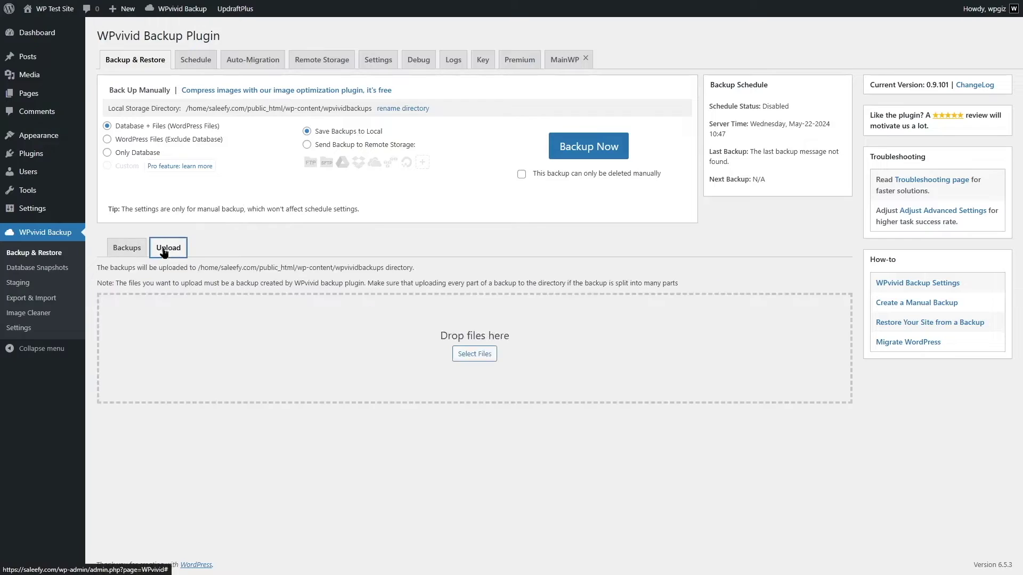
{"action": "left_click", "coordinate": [474, 356]}
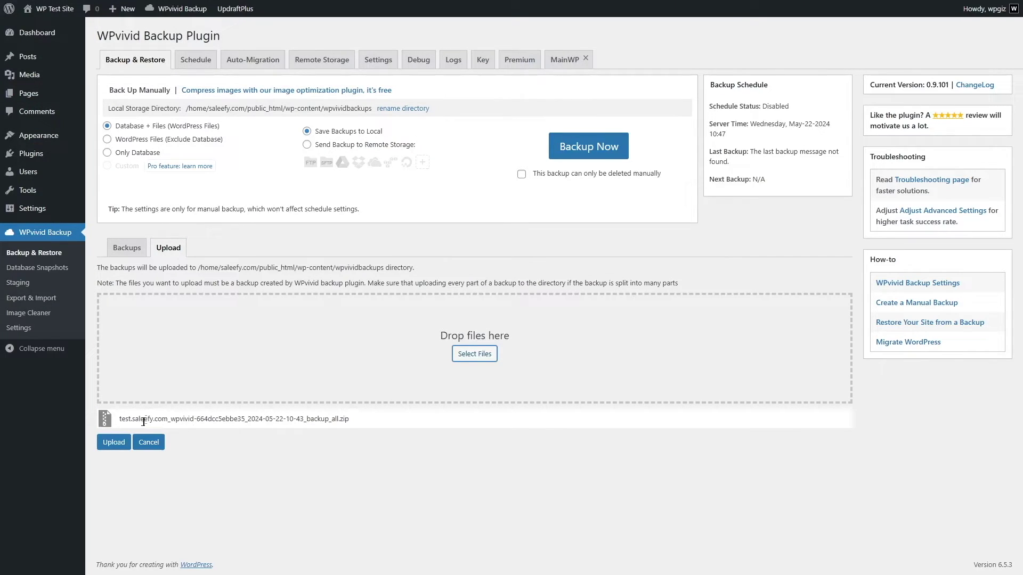
{"action": "left_click", "coordinate": [112, 449]}
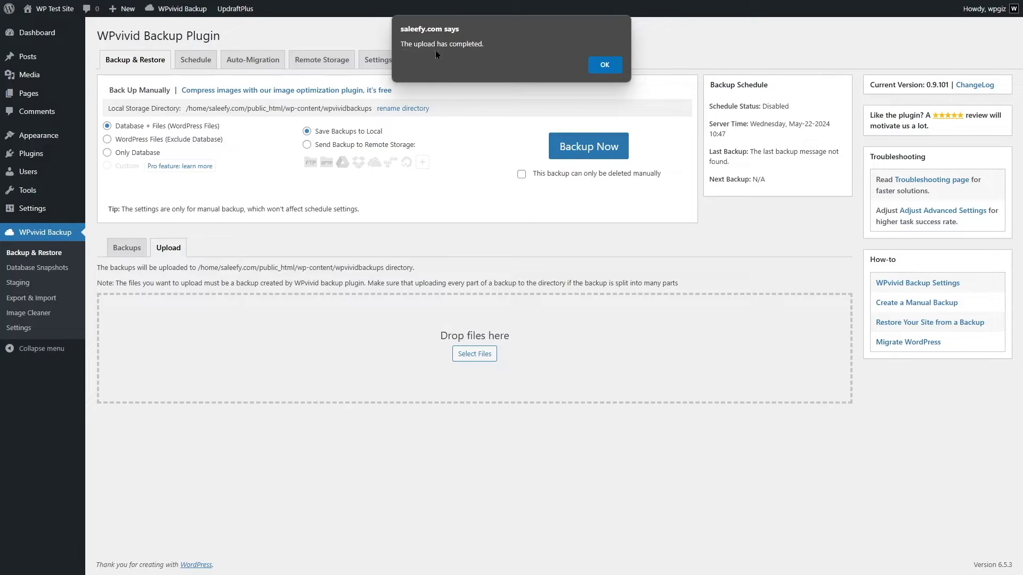
{"action": "left_click", "coordinate": [612, 69]}
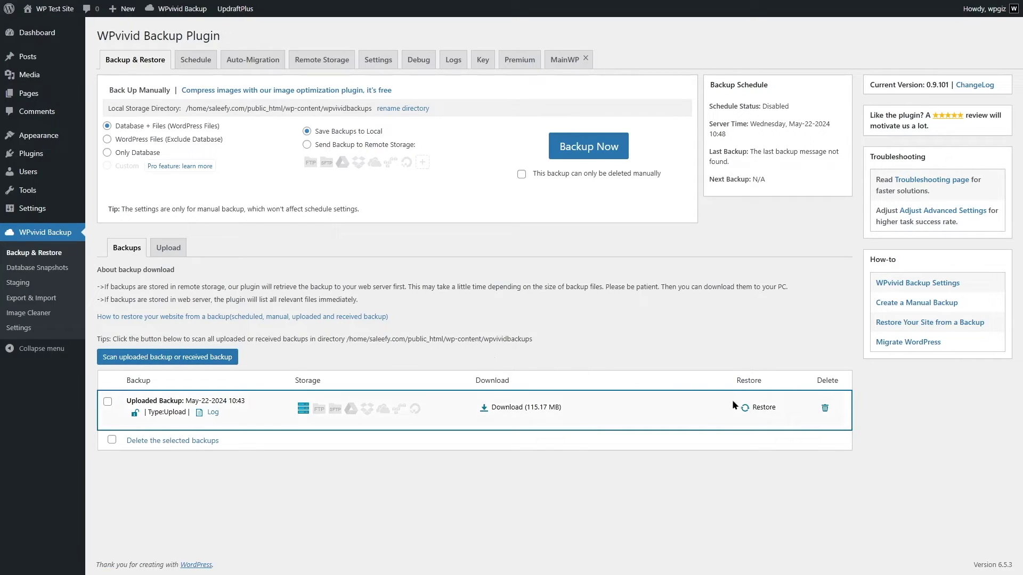
Open the restore options for the uploaded May-22-2024 10:43 backup.
{"action": "left_click", "coordinate": [762, 407]}
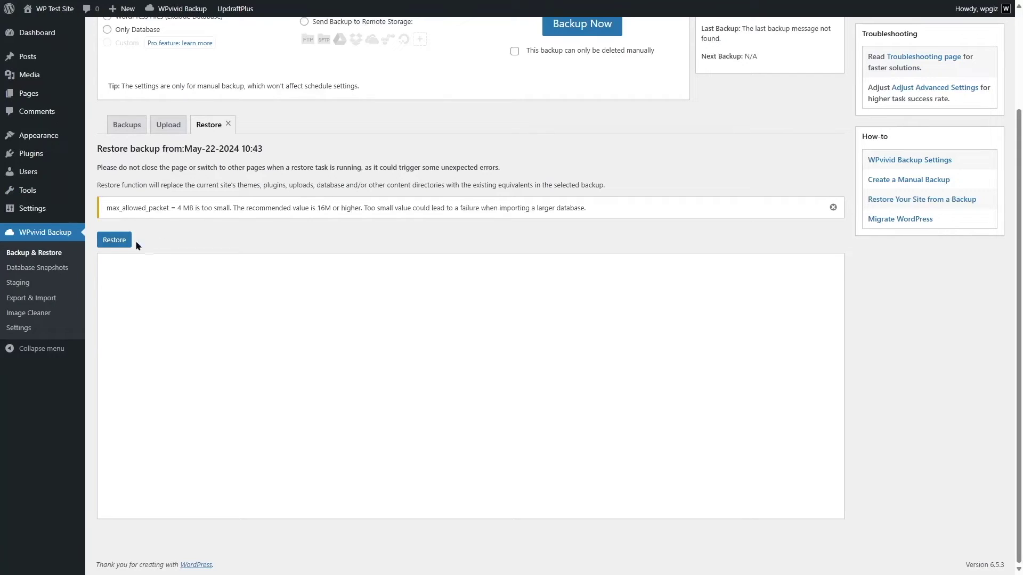
Restore the site from the May-22-2024 10:43 backup and dismiss the success message.
{"action": "left_click", "coordinate": [113, 242]}
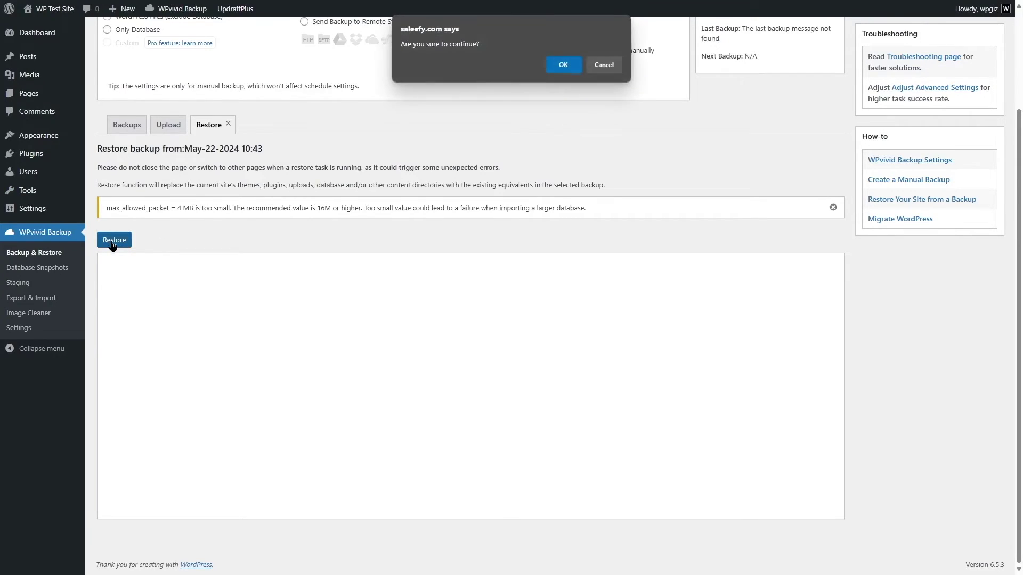
{"action": "left_click", "coordinate": [565, 65]}
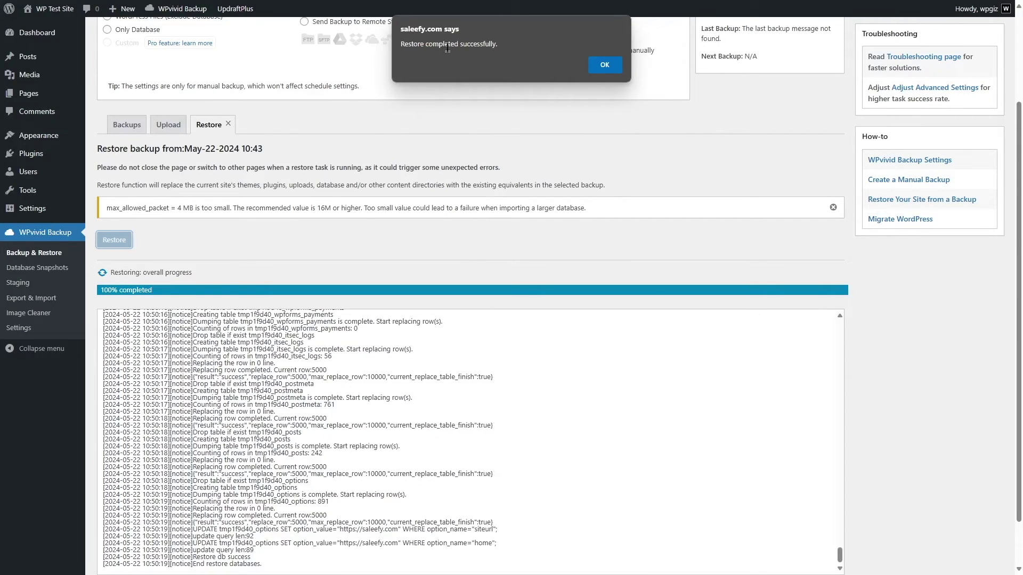
{"action": "left_click", "coordinate": [604, 66]}
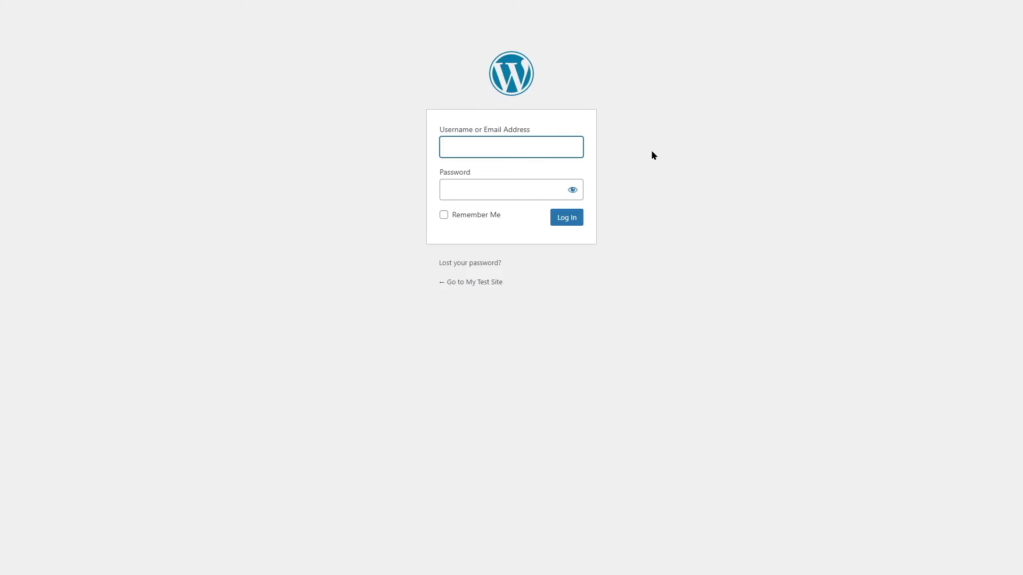
Sign in to My Test Site with the saved credentials and view the restored front page.
{"action": "key", "text": "ctrl+shift+l"}
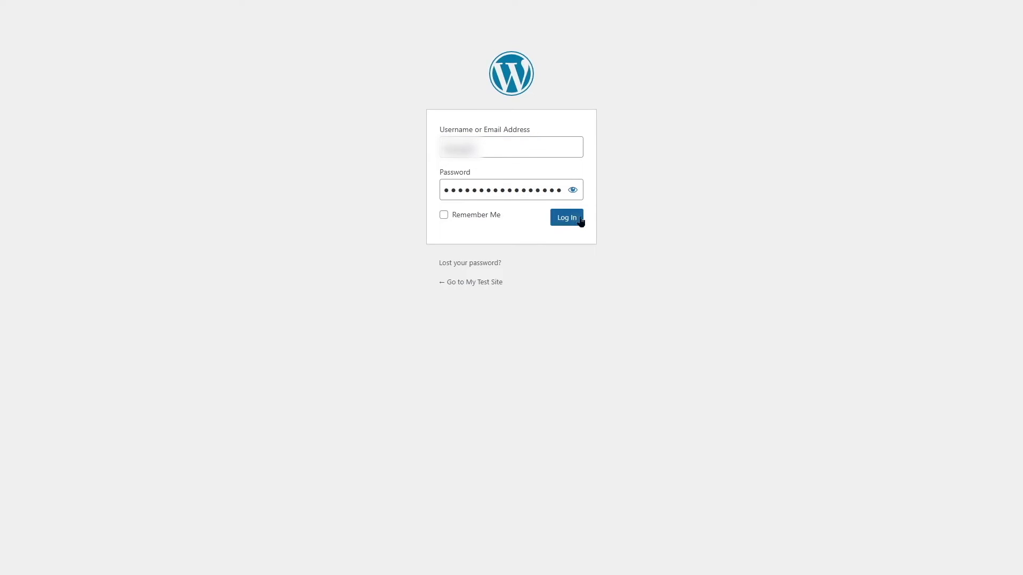
{"action": "left_click", "coordinate": [564, 222]}
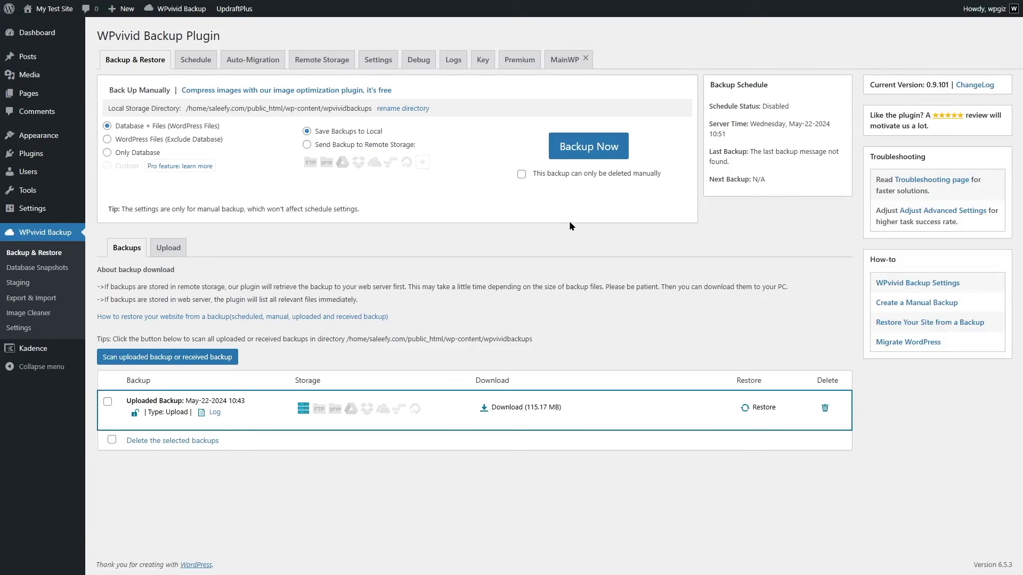
{"action": "mouse_move", "coordinate": [51, 8]}
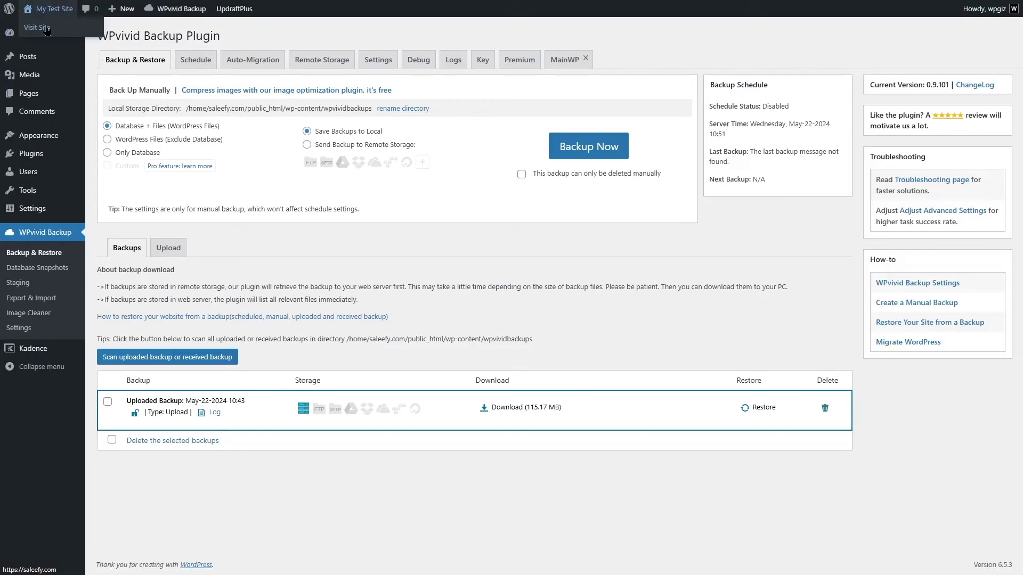
{"action": "left_click", "coordinate": [46, 30]}
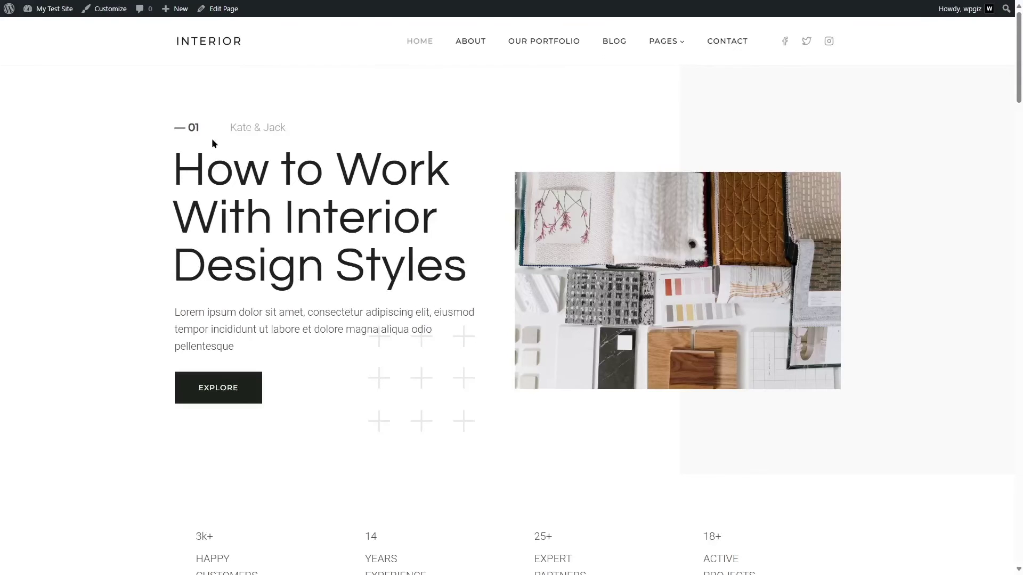
Scroll through the restored Interior homepage to confirm it loaded intact.
{"action": "scroll", "coordinate": [290, 171], "scroll_direction": "down", "scroll_amount": 15}
{"action": "scroll", "coordinate": [290, 172], "scroll_direction": "down", "scroll_amount": 20}
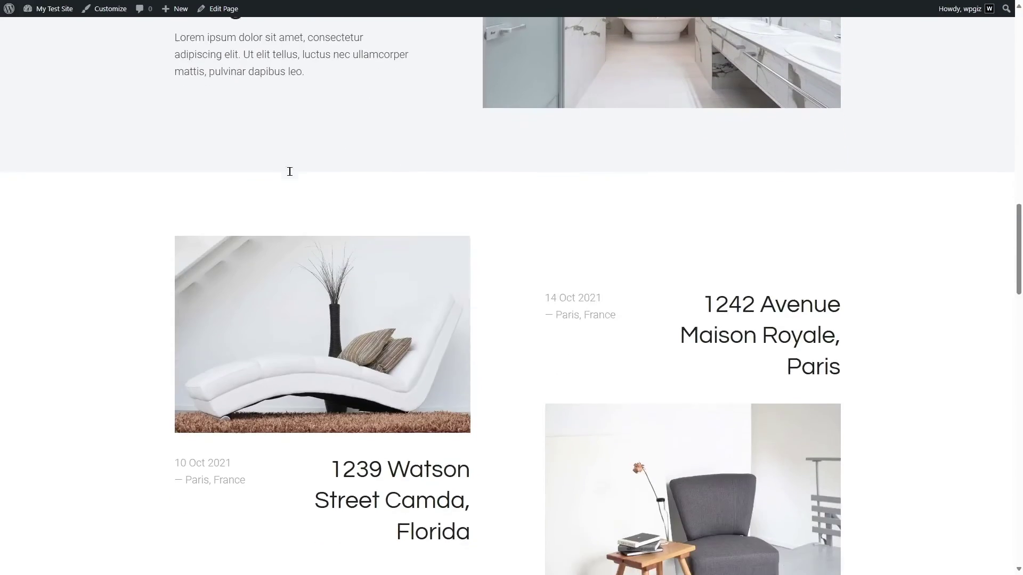
{"action": "scroll", "coordinate": [291, 173], "scroll_direction": "down", "scroll_amount": 20}
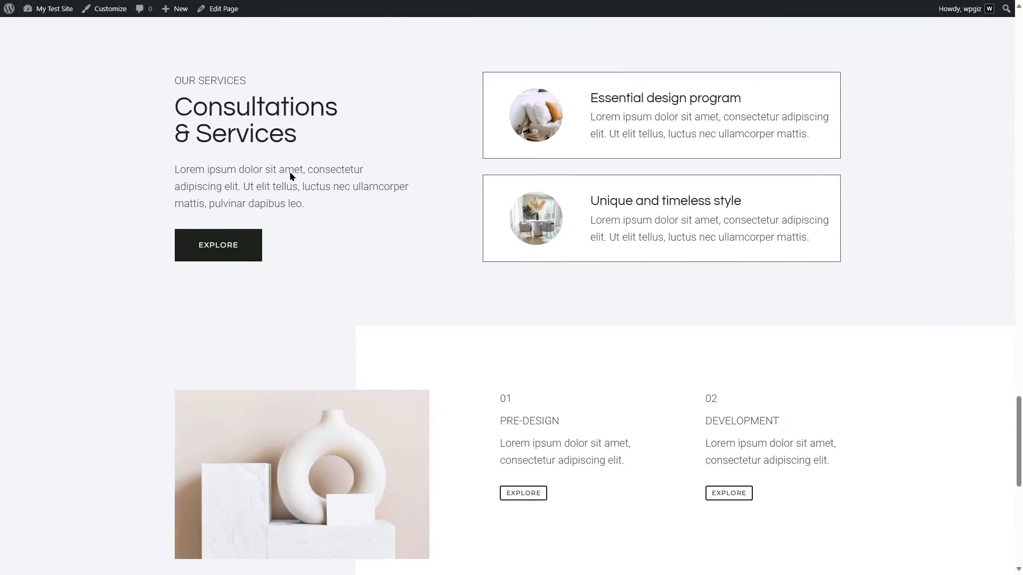
{"action": "left_click_drag", "start_coordinate": [1020, 509], "coordinate": [1011, 27]}
Check the About Us, Our Portfolio and Blog pages, then return to the admin Dashboard.
{"action": "left_click", "coordinate": [472, 40]}
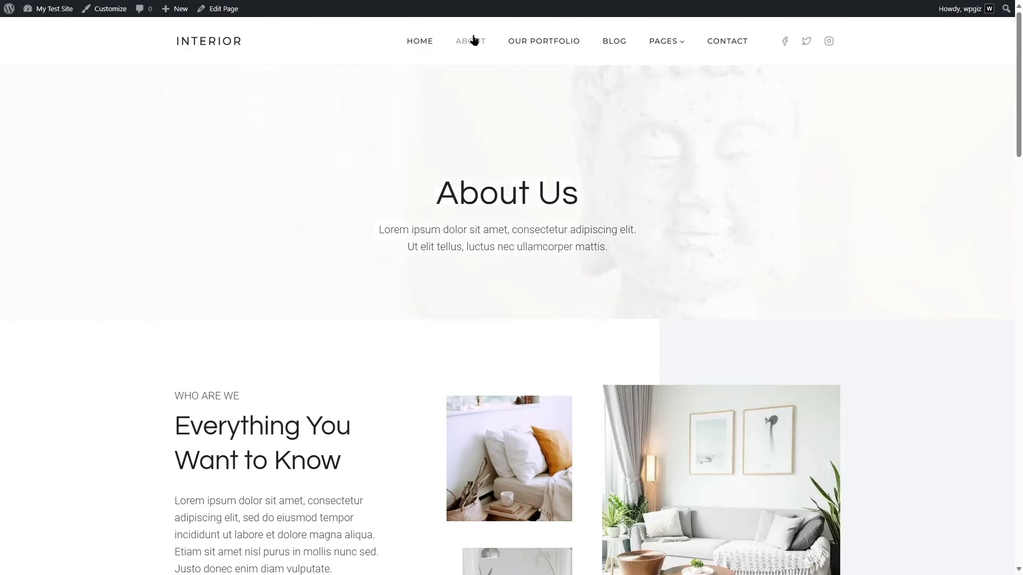
{"action": "left_click", "coordinate": [558, 47]}
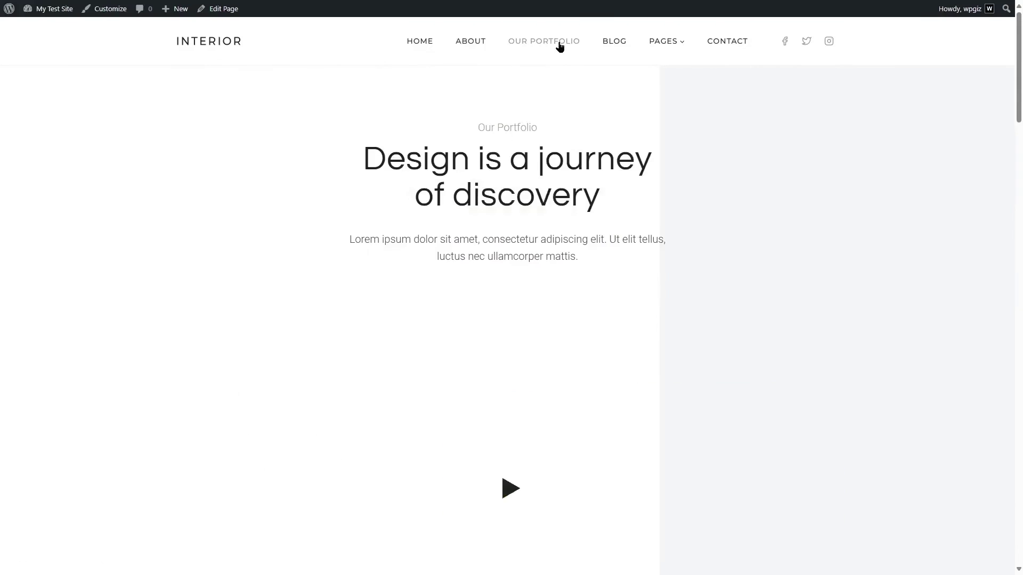
{"action": "scroll", "coordinate": [664, 197], "scroll_direction": "down", "scroll_amount": 6}
{"action": "scroll", "coordinate": [663, 201], "scroll_direction": "up", "scroll_amount": 6}
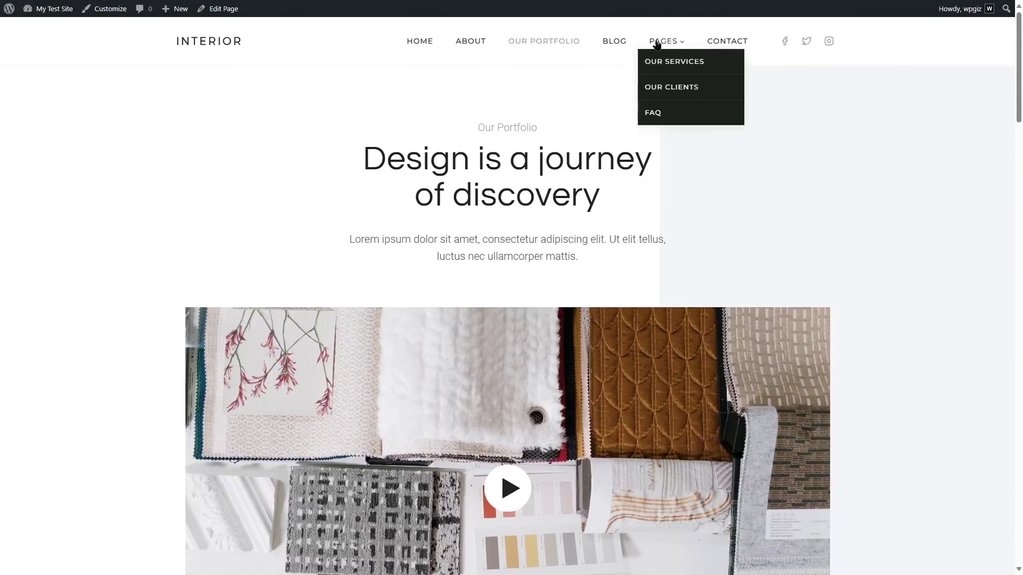
{"action": "left_click", "coordinate": [614, 53]}
{"action": "scroll", "coordinate": [614, 218], "scroll_direction": "down", "scroll_amount": 10}
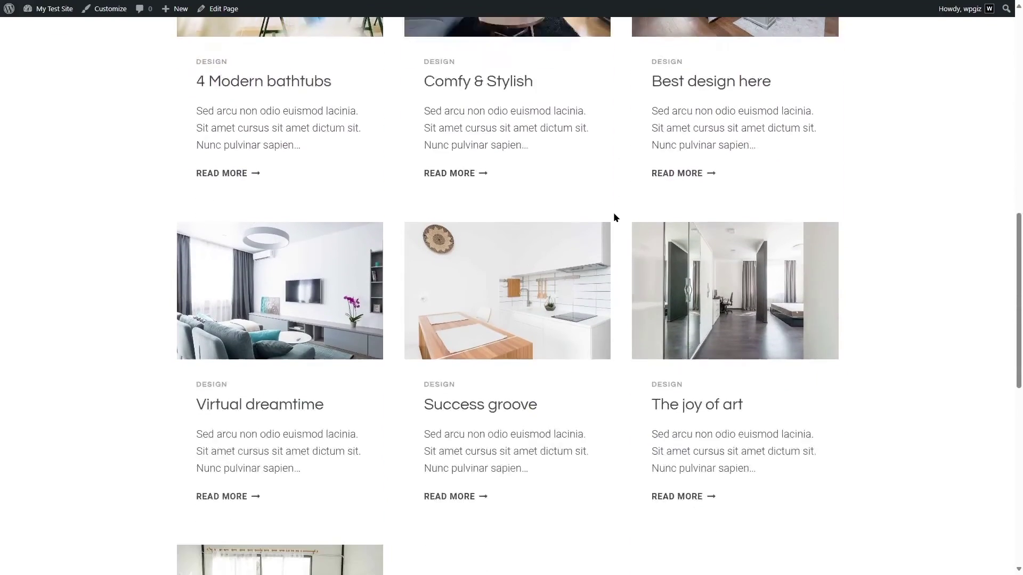
{"action": "scroll", "coordinate": [614, 217], "scroll_direction": "up", "scroll_amount": 10}
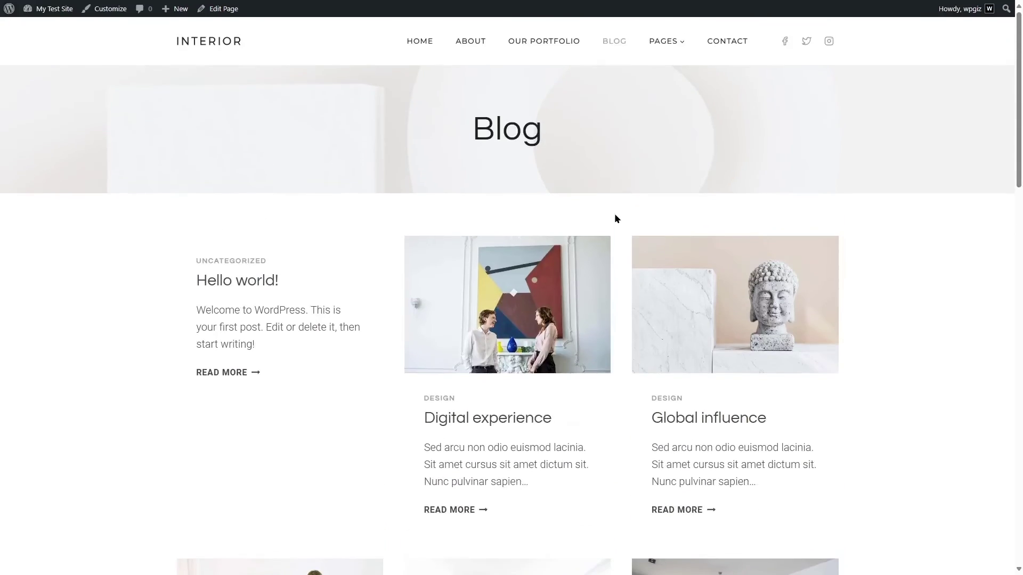
{"action": "left_click", "coordinate": [469, 48]}
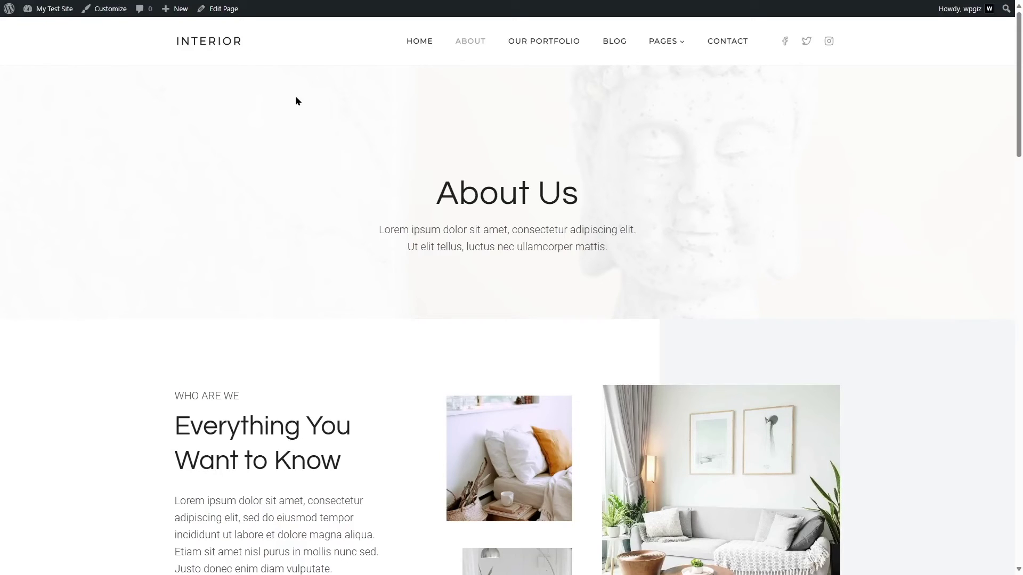
{"action": "mouse_move", "coordinate": [54, 9]}
{"action": "left_click", "coordinate": [53, 30]}
Re-save the Plain permalink structure under Settings > Permalinks.
{"action": "mouse_move", "coordinate": [45, 250]}
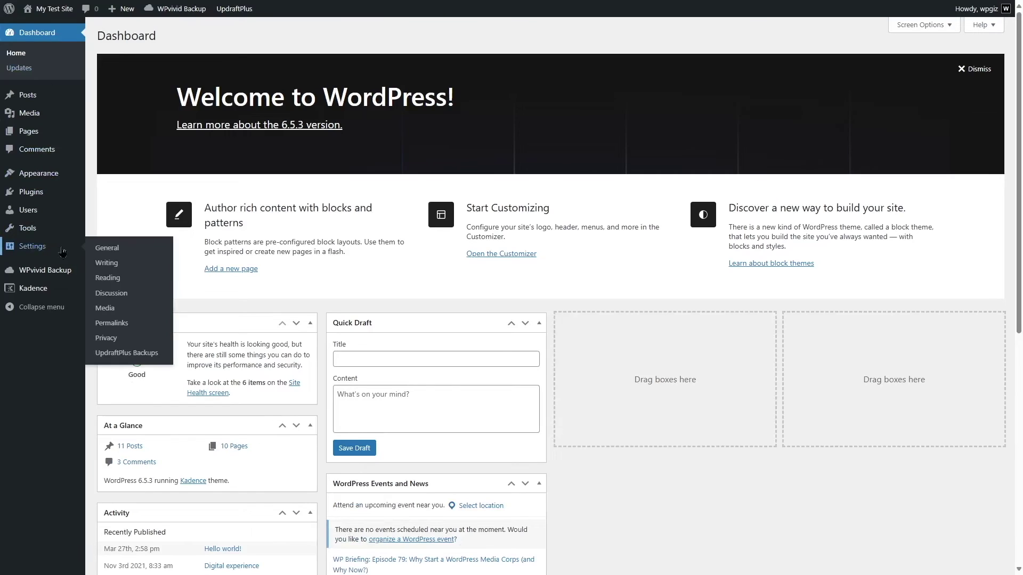
{"action": "left_click", "coordinate": [112, 323]}
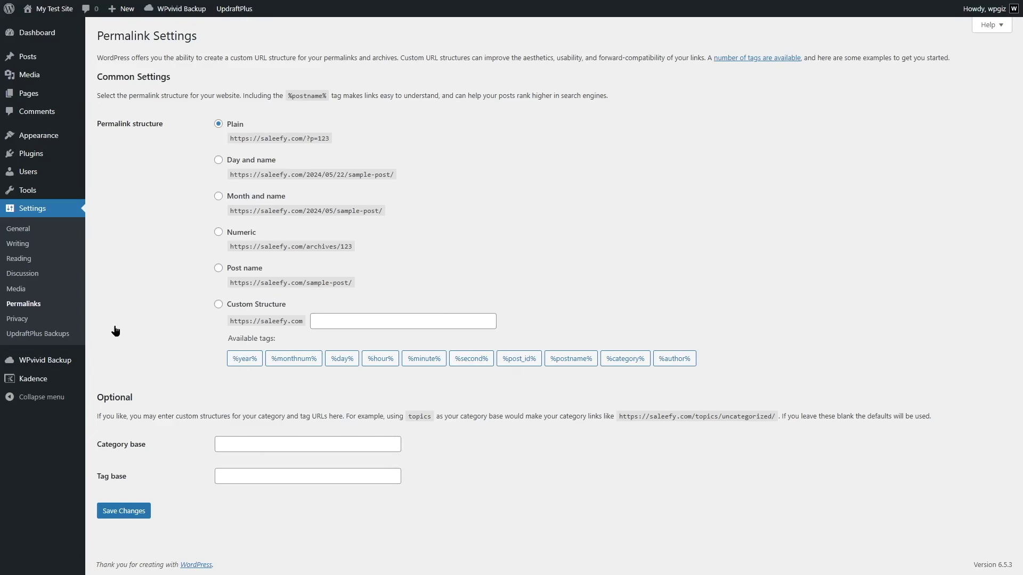
{"action": "left_click", "coordinate": [123, 511]}
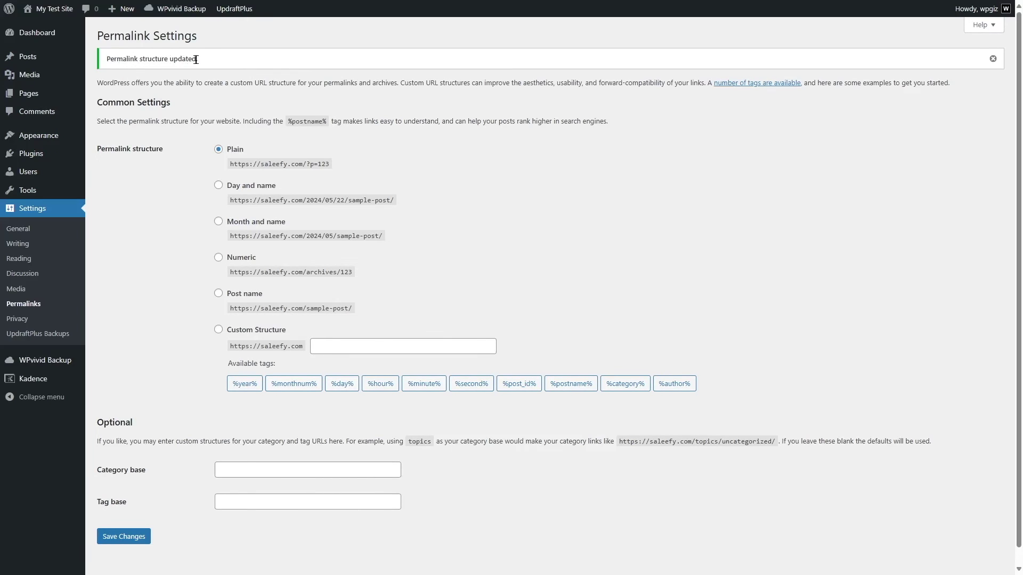
Review the live About Us page, then return to the admin Dashboard.
{"action": "mouse_move", "coordinate": [54, 8]}
{"action": "left_click", "coordinate": [58, 32]}
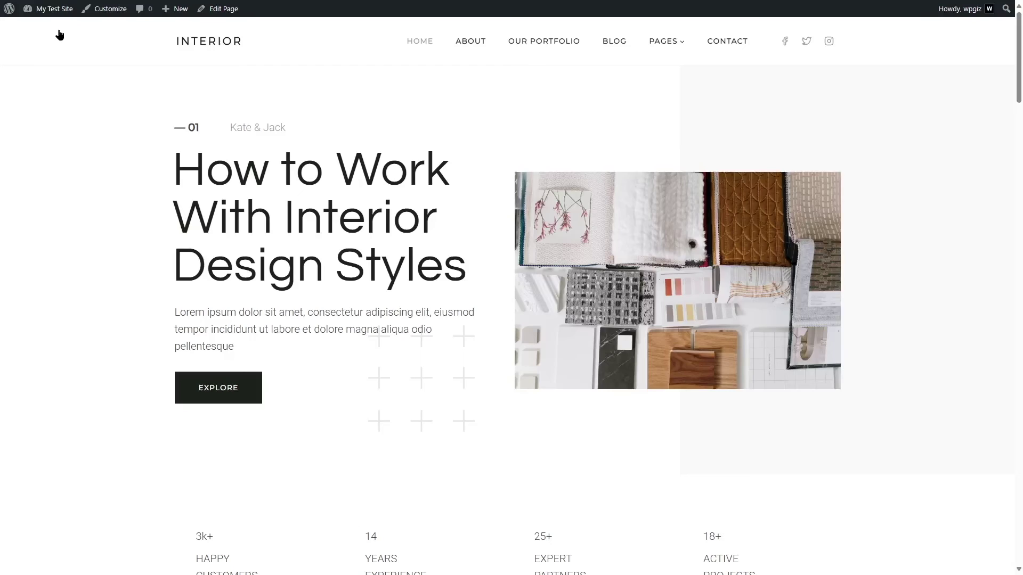
{"action": "left_click", "coordinate": [474, 41]}
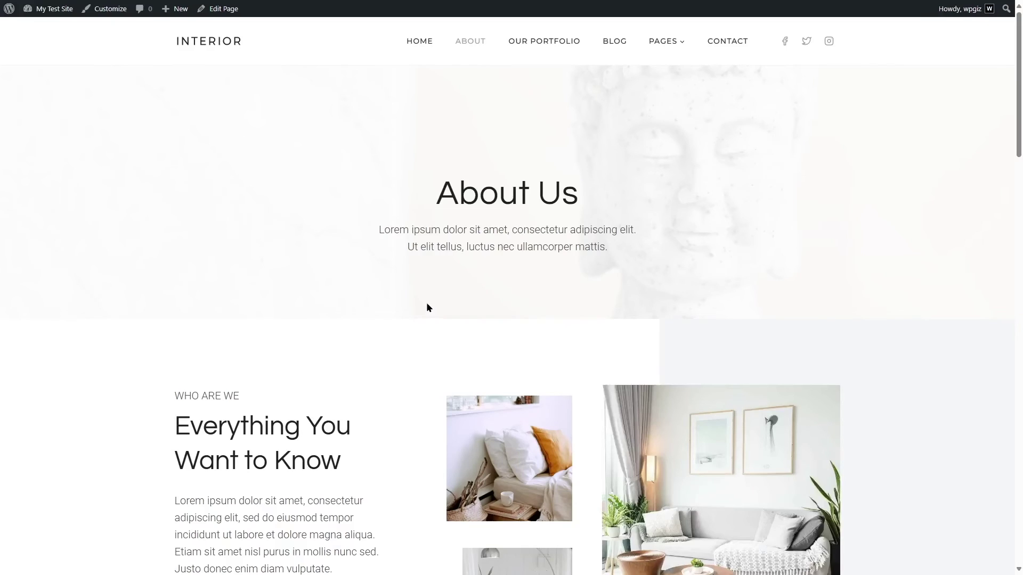
{"action": "scroll", "coordinate": [427, 306], "scroll_direction": "down", "scroll_amount": 4}
{"action": "scroll", "coordinate": [426, 306], "scroll_direction": "up", "scroll_amount": 4}
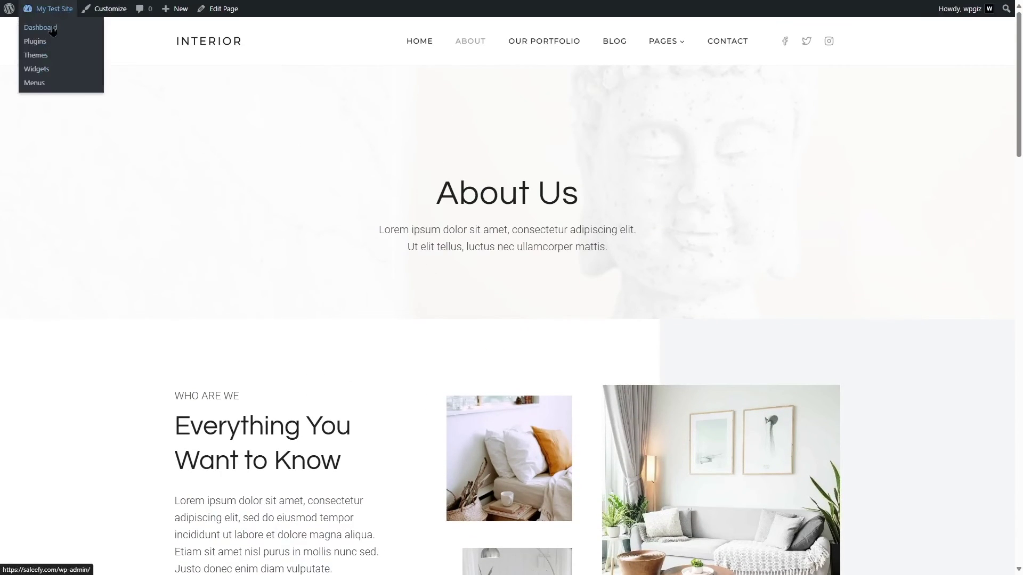
{"action": "left_click", "coordinate": [50, 26]}
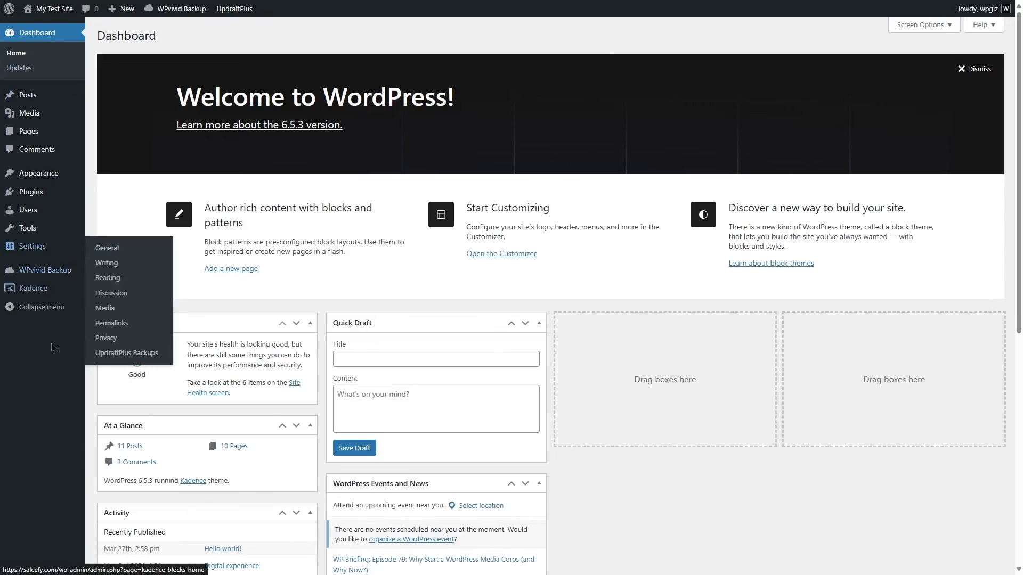
In Site Health Info, expand Database and confirm max allowed packet size 4194304.
{"action": "mouse_move", "coordinate": [51, 234]}
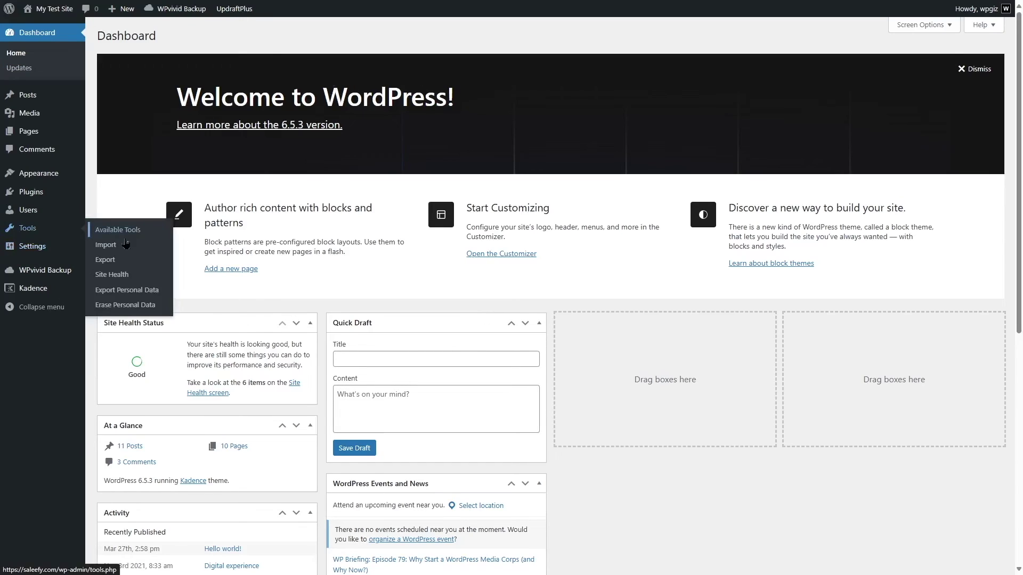
{"action": "left_click", "coordinate": [120, 279]}
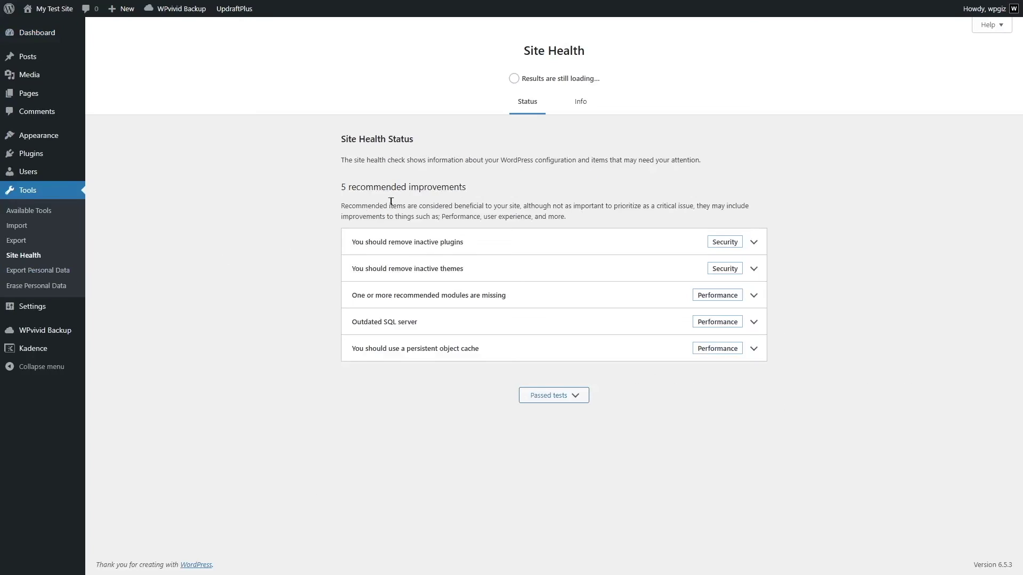
{"action": "left_click", "coordinate": [581, 102]}
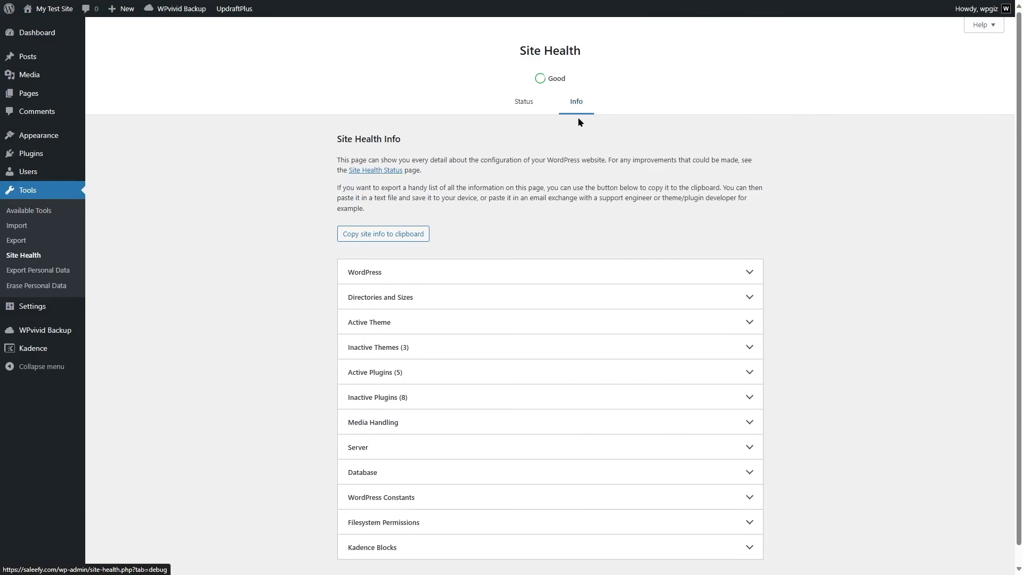
{"action": "left_click", "coordinate": [388, 452]}
{"action": "scroll", "coordinate": [391, 426], "scroll_direction": "down", "scroll_amount": 4}
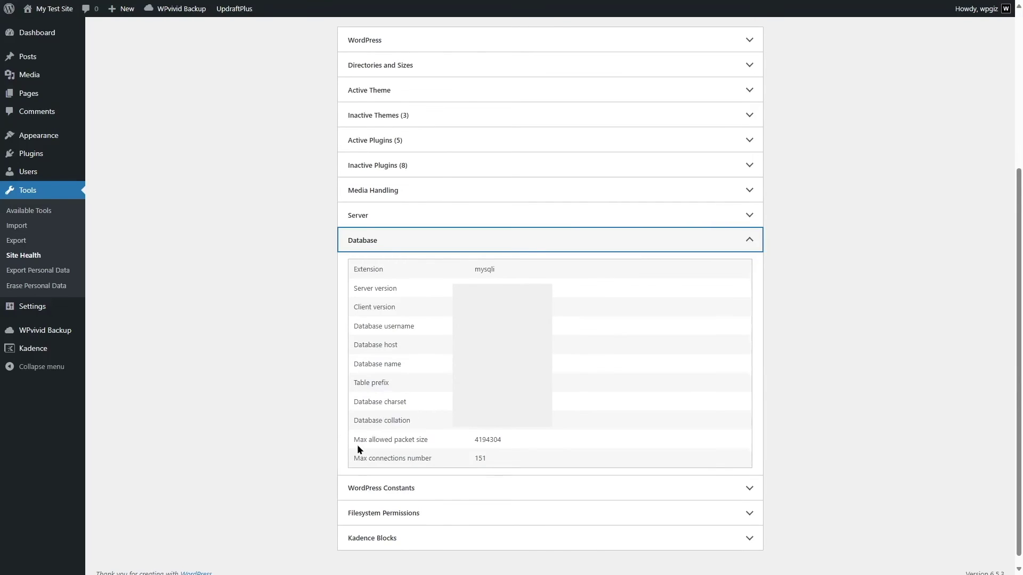
{"action": "left_click", "coordinate": [472, 447]}
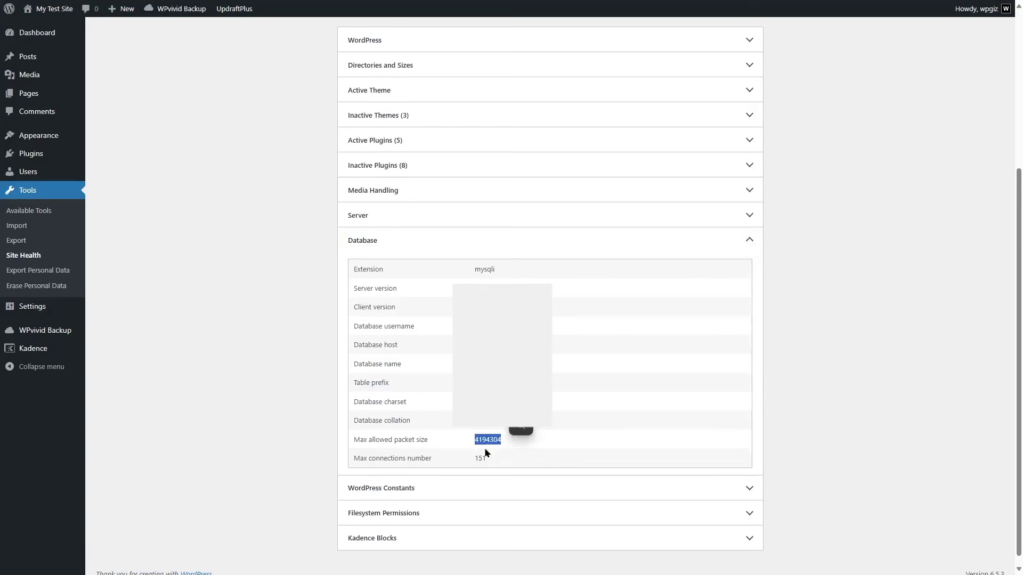
{"action": "left_click", "coordinate": [479, 442]}
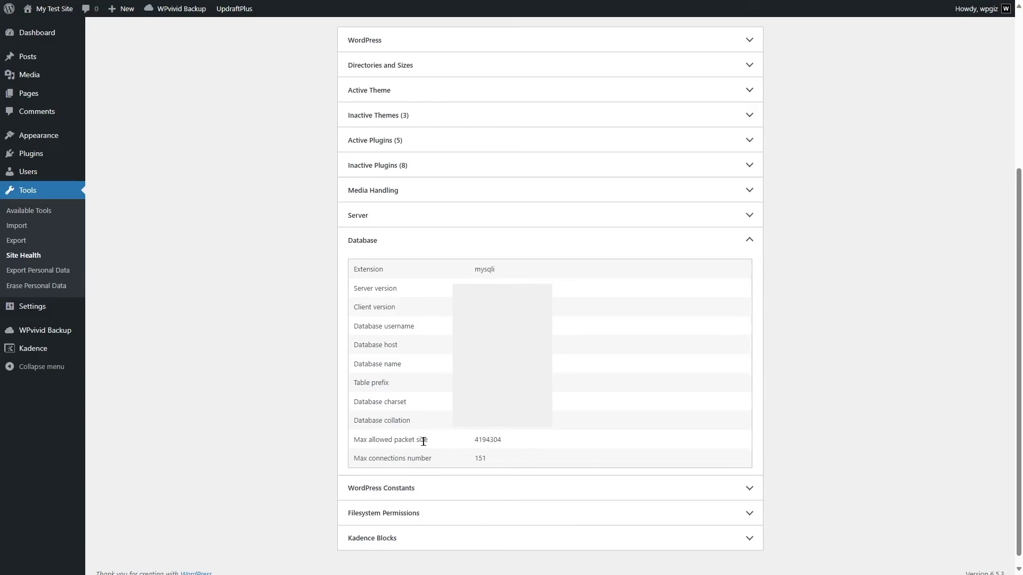